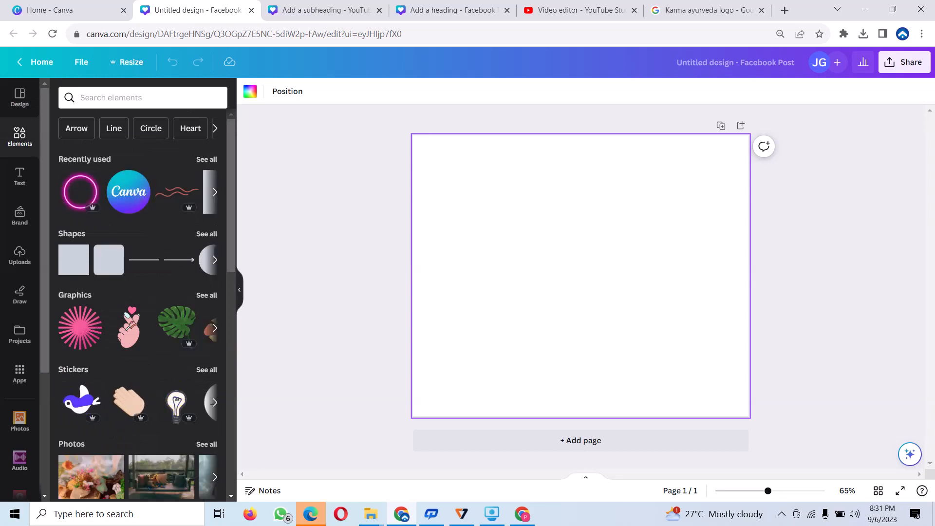
Add a circle shape, enlarge it to about two thirds of the page width, and place it overflowing the page's upper-left corner.
key("c")
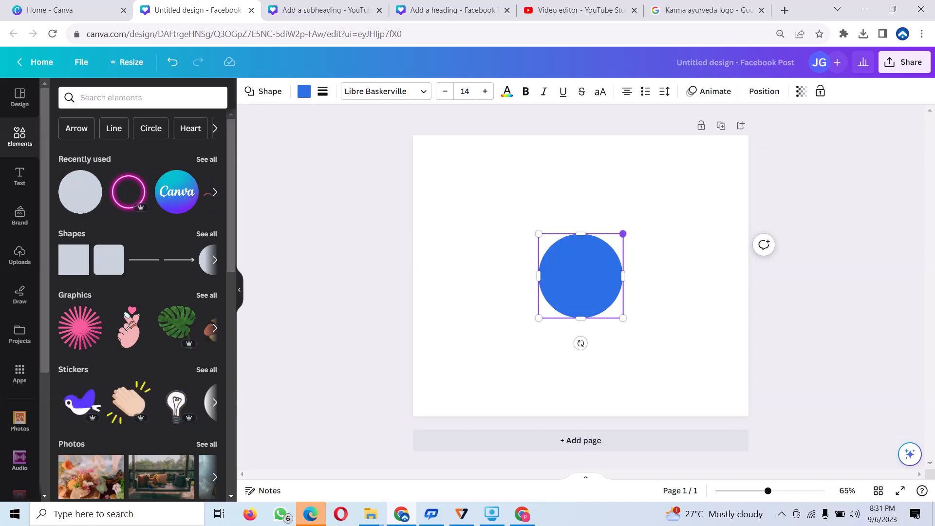
left_click_drag(622, 233, 701, 155)
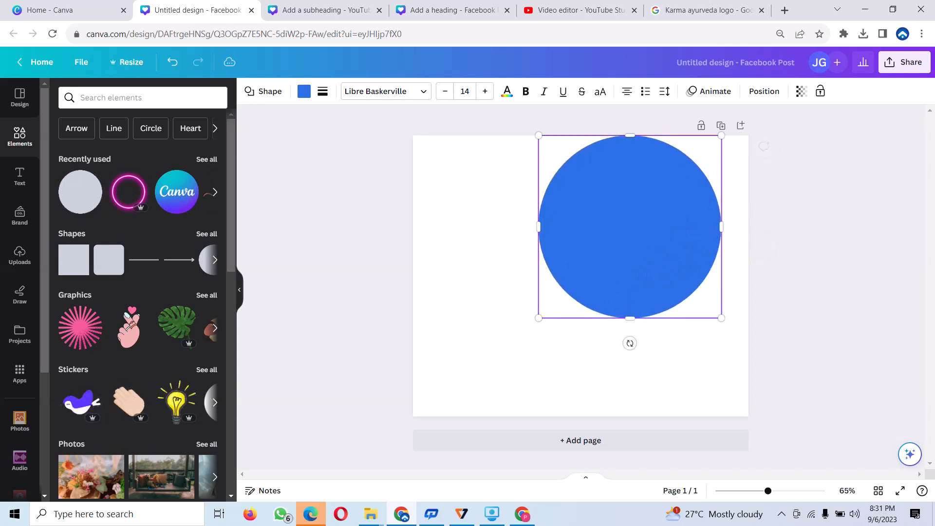
left_click_drag(620, 253, 511, 254)
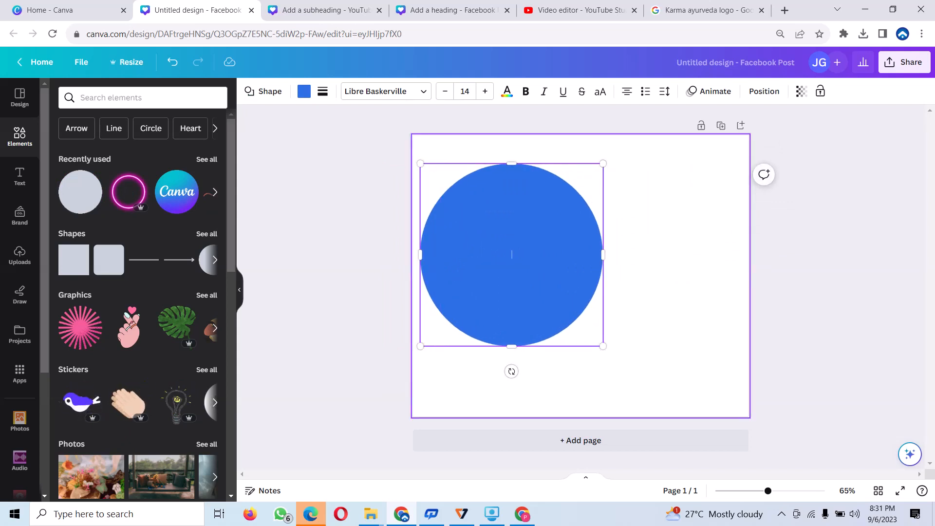
left_click_drag(602, 163, 654, 112)
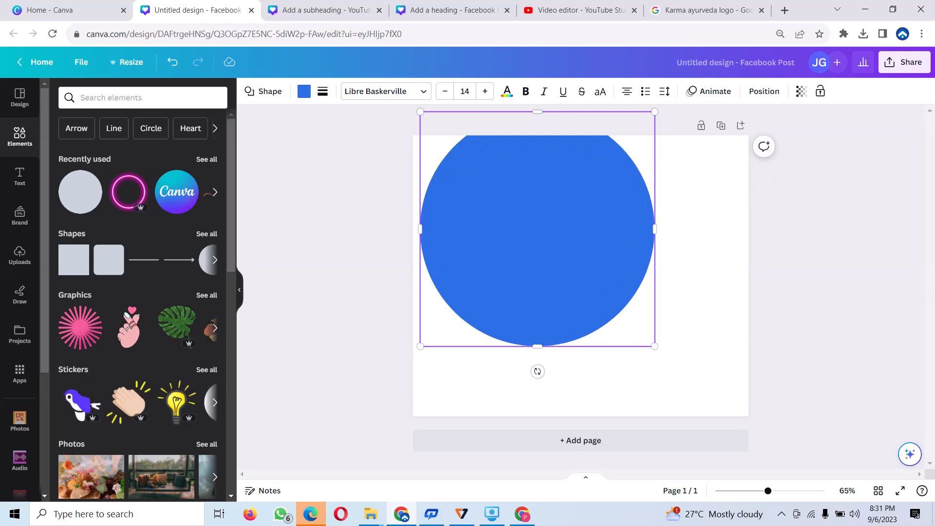
left_click_drag(537, 228, 499, 240)
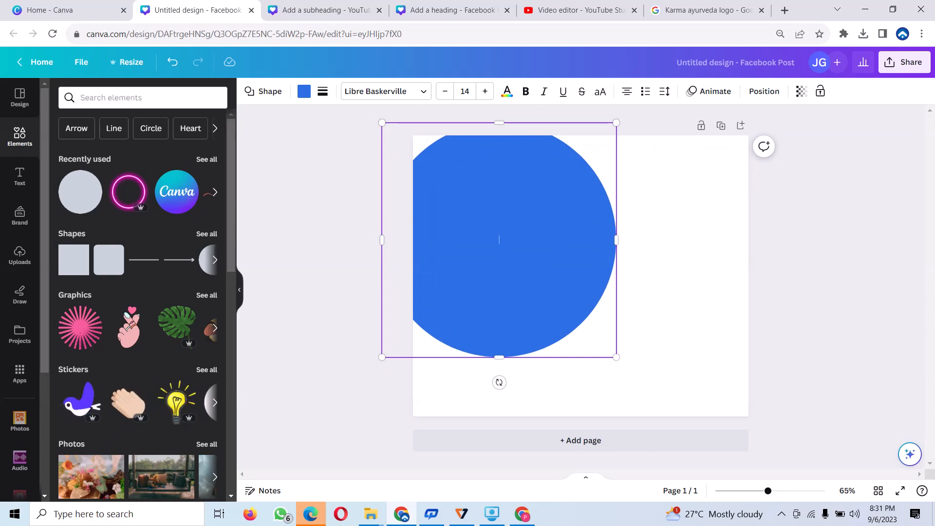
Add a second, smaller circle and place it at the lower right of the large circle.
key("t")
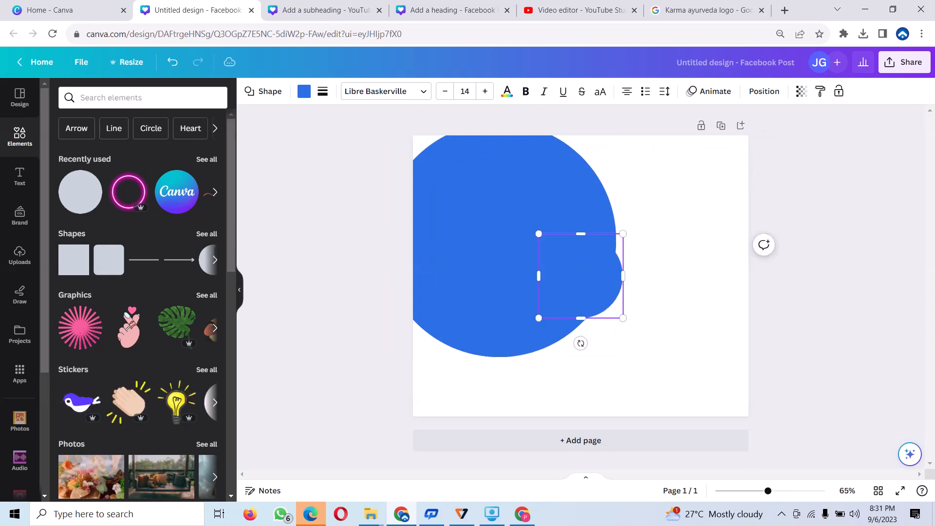
left_click_drag(580, 275, 648, 315)
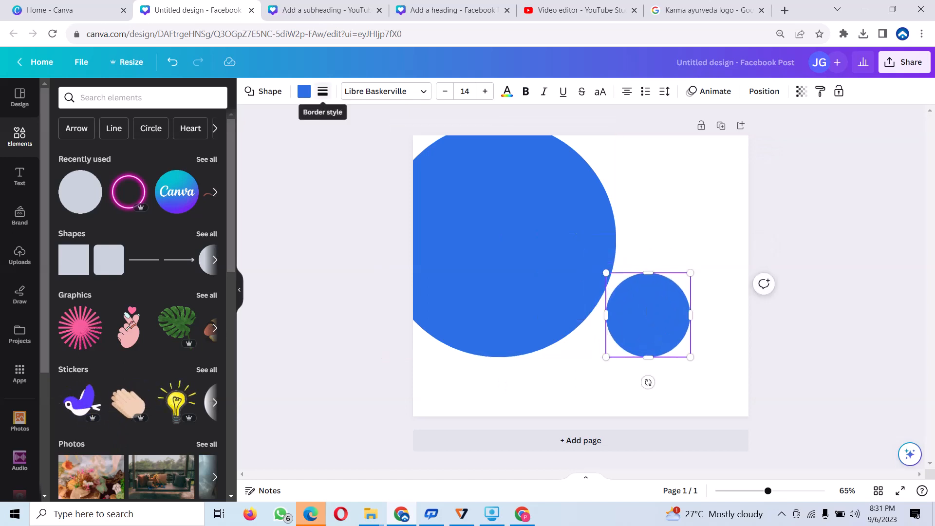
Fill the large circle with a custom green, starting from #2BE43D and darkening it to a deep green.
left_click(304, 91)
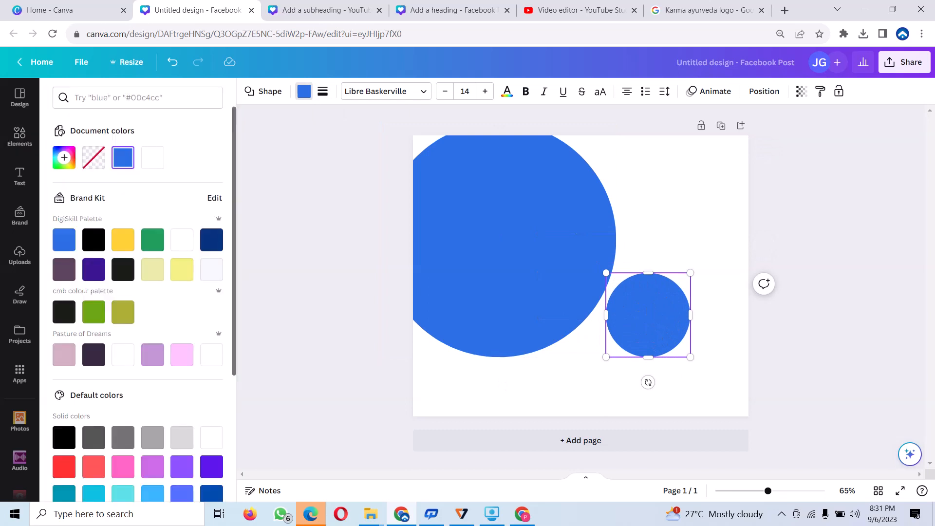
left_click(514, 239)
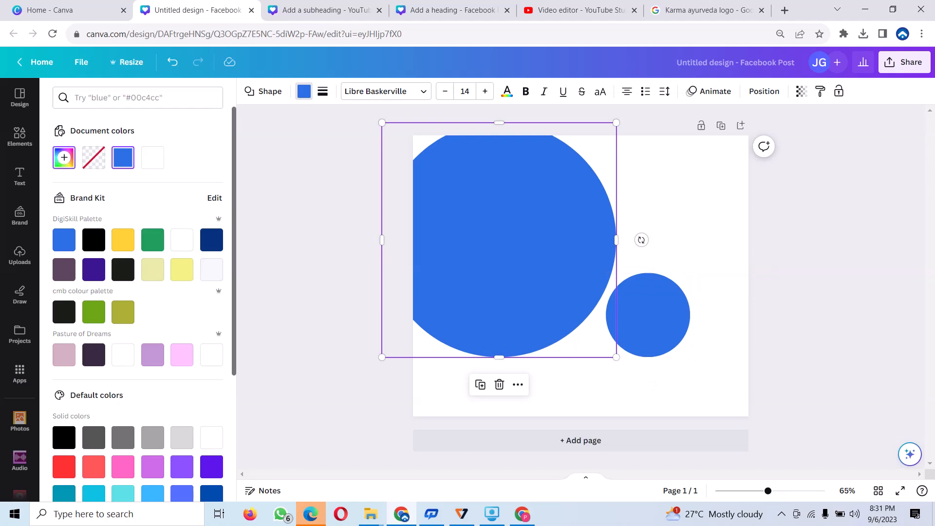
left_click(63, 158)
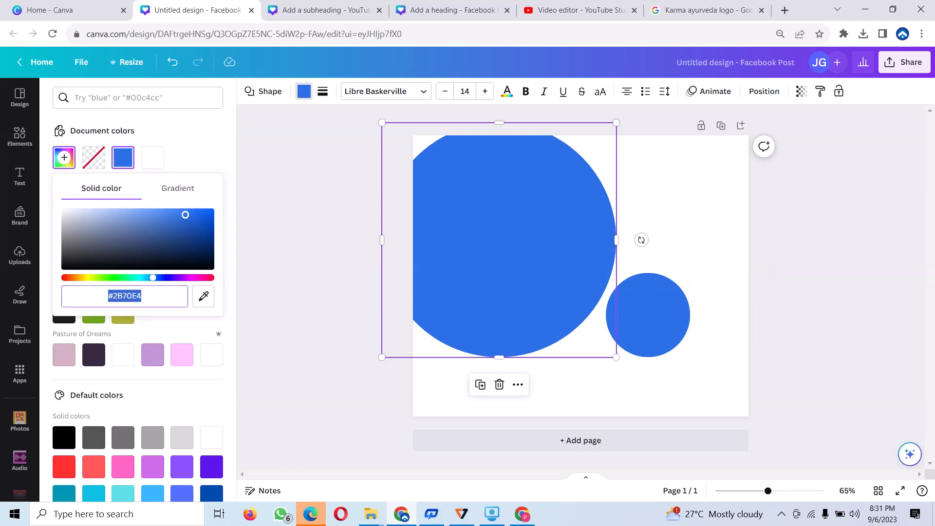
type("#2BE43D")
key("Return")
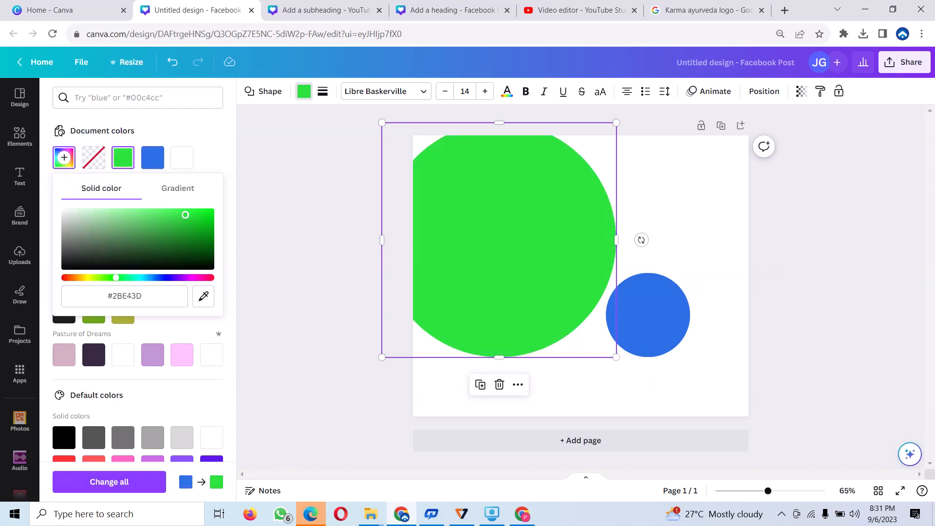
left_click(199, 240)
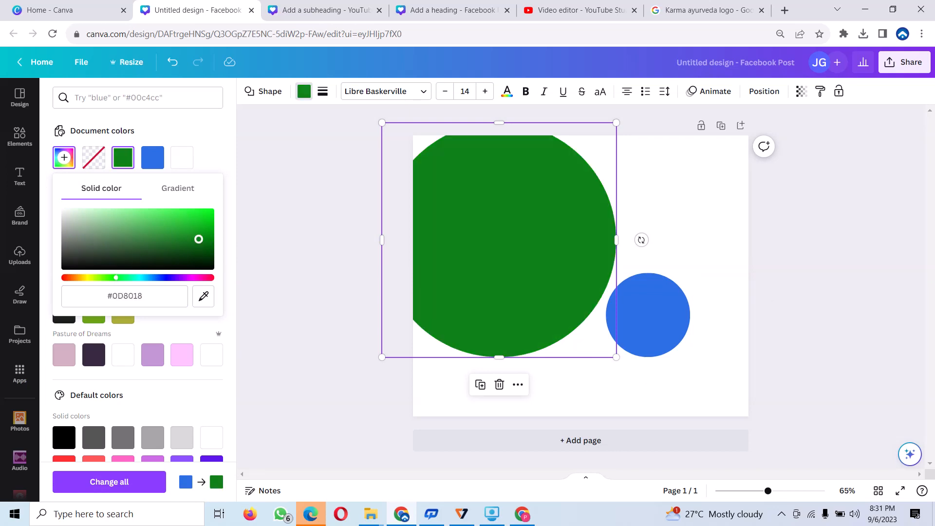
left_click_drag(199, 239, 204, 242)
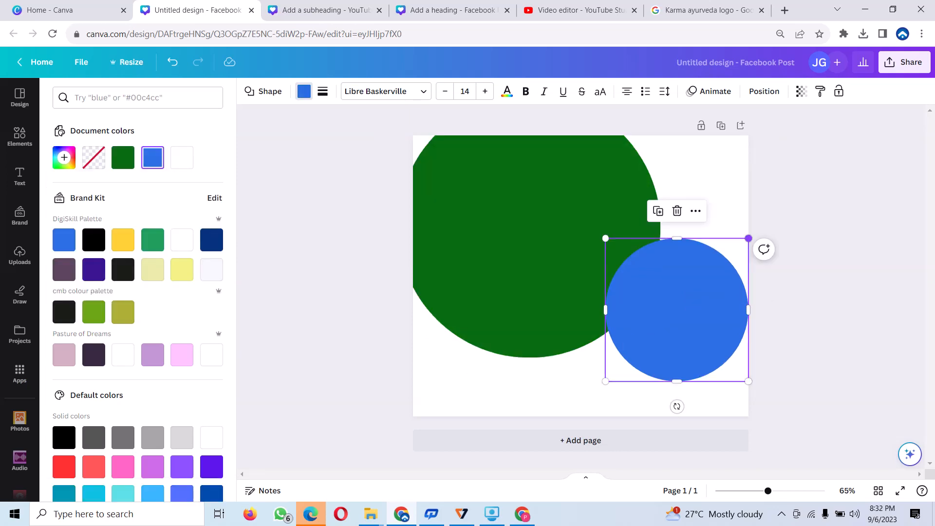
Enlarge the blue circle so it overlaps the green circle and runs past the page's right edge, and fill it white.
left_click_drag(748, 238, 770, 217)
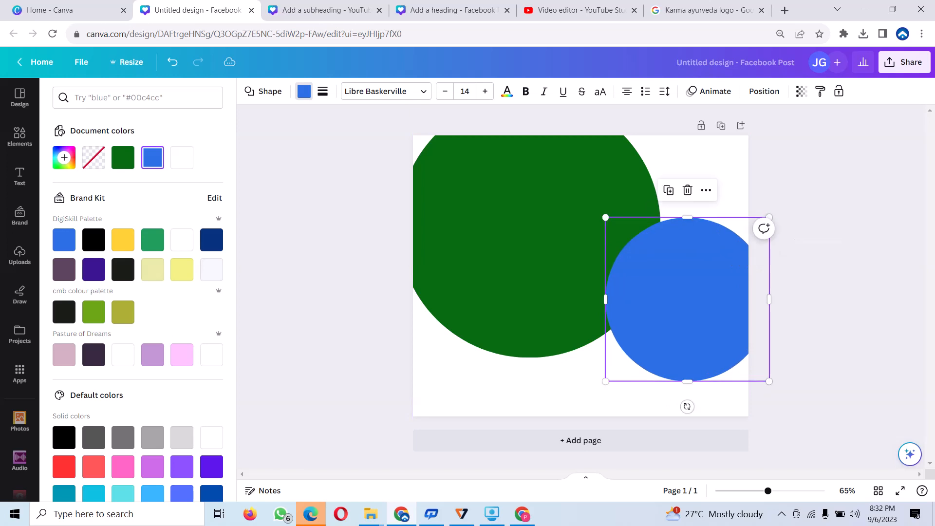
left_click_drag(688, 299, 681, 308)
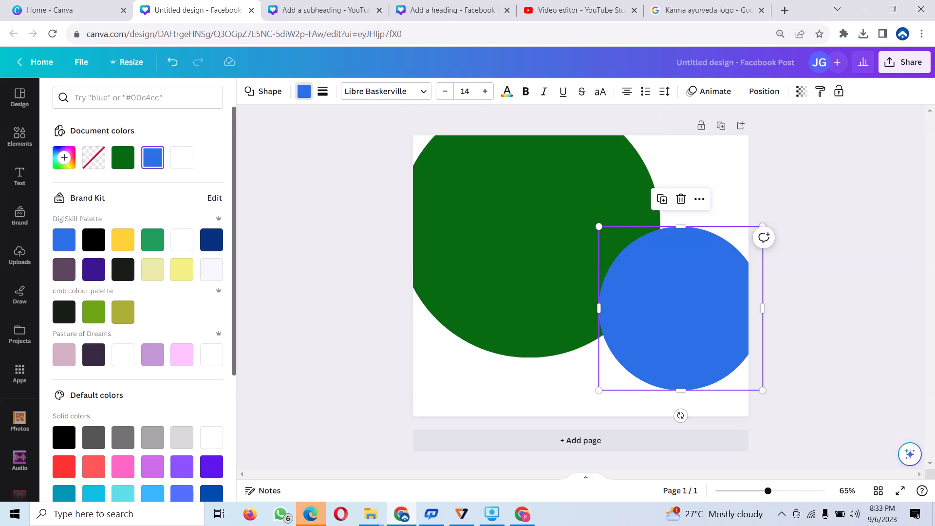
left_click(182, 240)
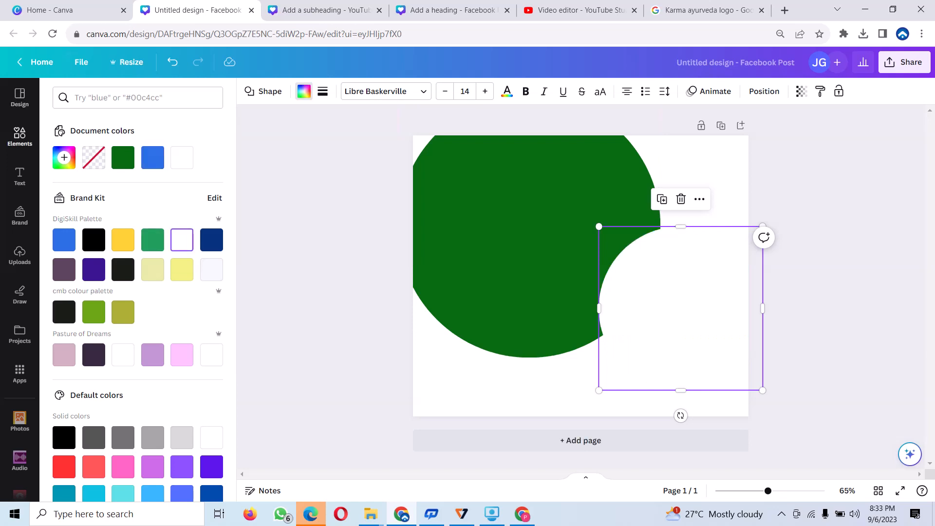
Add a circular frame and fill it with the blue kidneys on black photo from a photo search for "kidney".
left_click(20, 136)
scroll(142, 292, "down", 6)
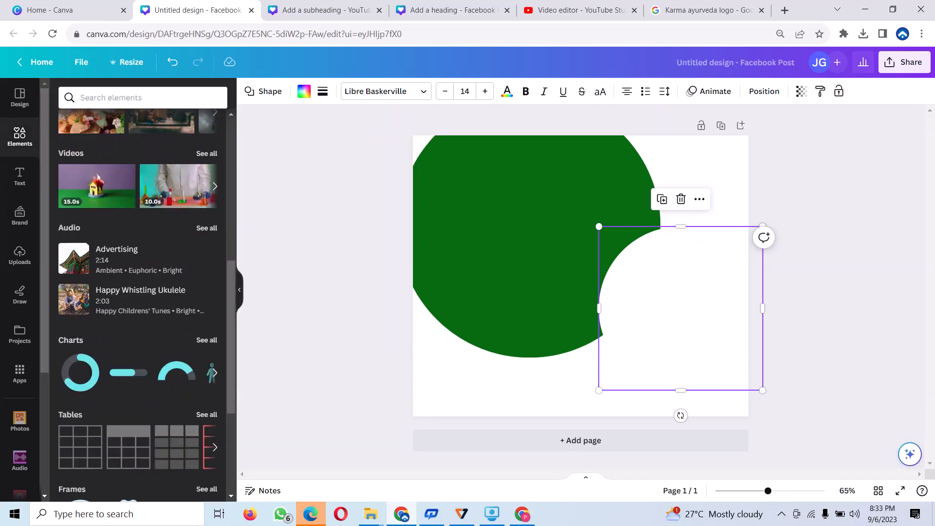
scroll(141, 292, "up", 1)
scroll(141, 292, "down", 5)
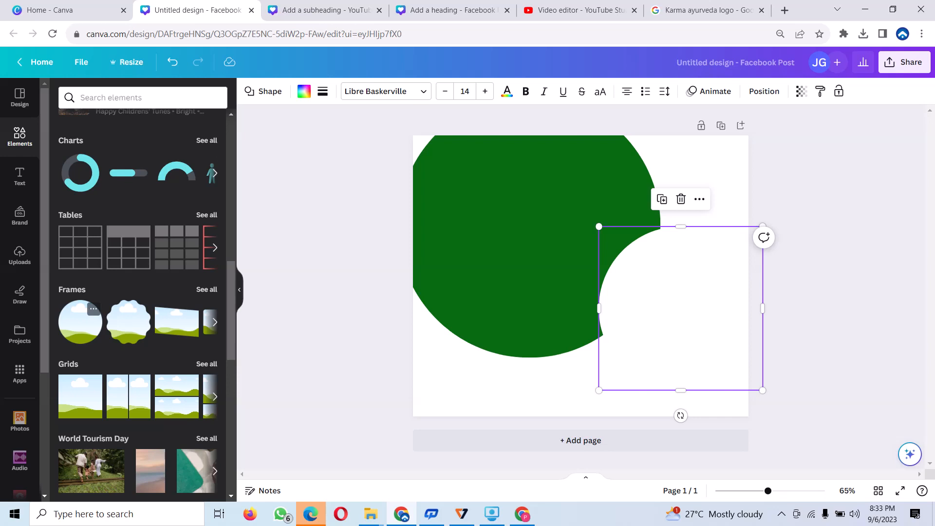
left_click(80, 322)
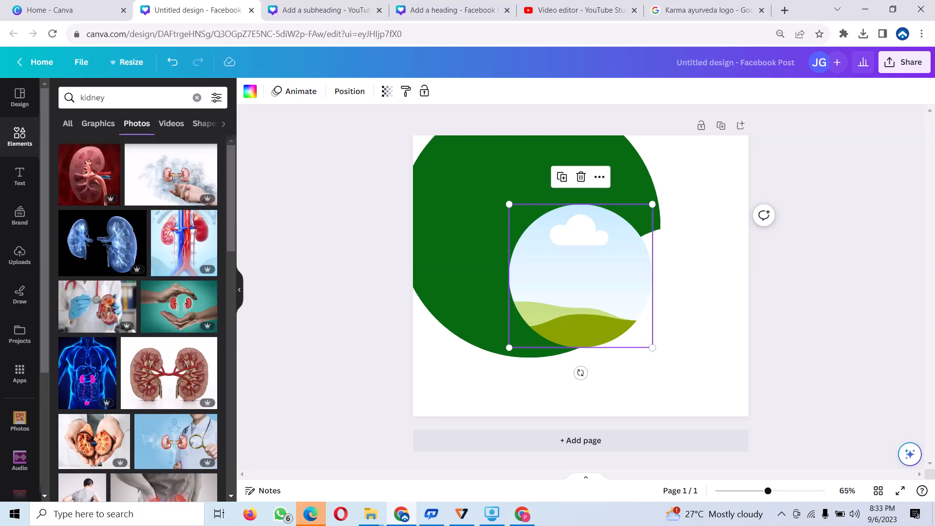
left_click(102, 242)
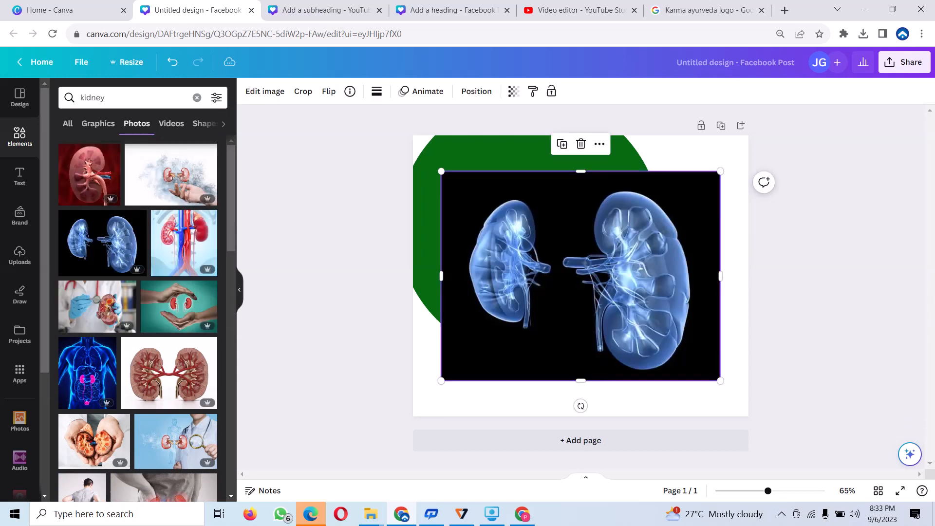
mouse_move(580, 276)
left_mouse_down()
mouse_move(520, 322)
mouse_move(579, 276)
left_mouse_up()
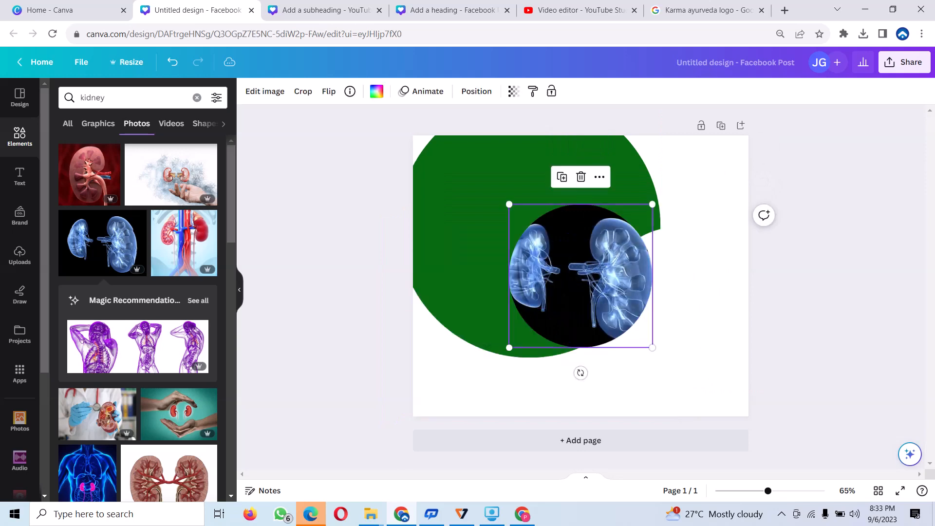
mouse_move(653, 204)
left_mouse_down()
mouse_move(636, 219)
mouse_move(653, 203)
left_mouse_up()
double_click(608, 243)
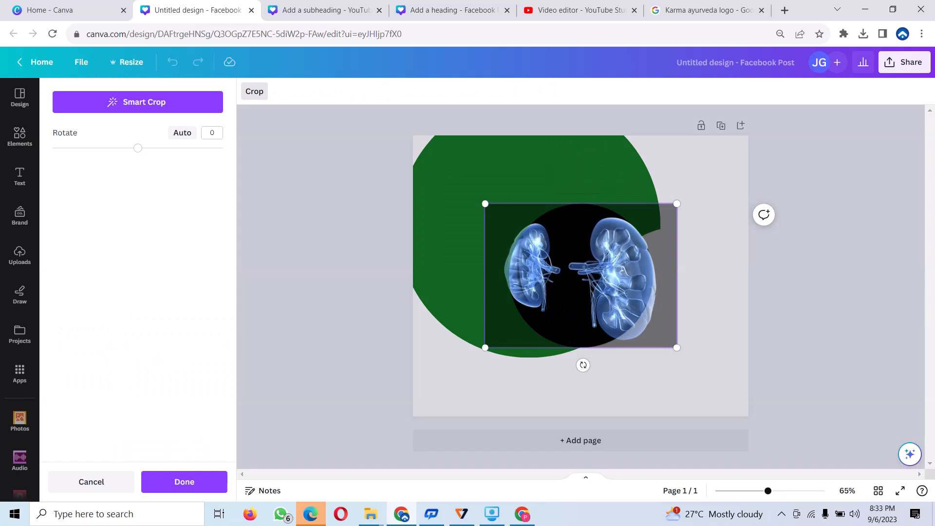
left_click(676, 204)
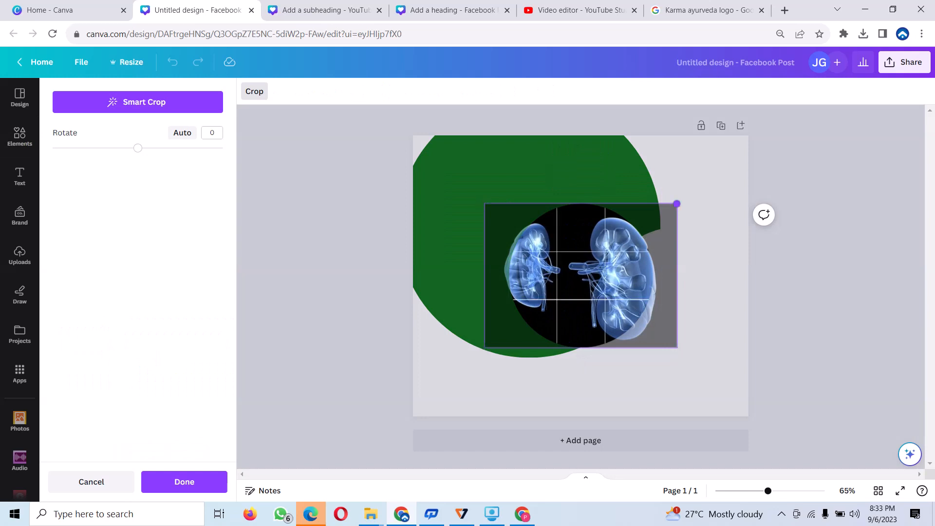
key("Escape")
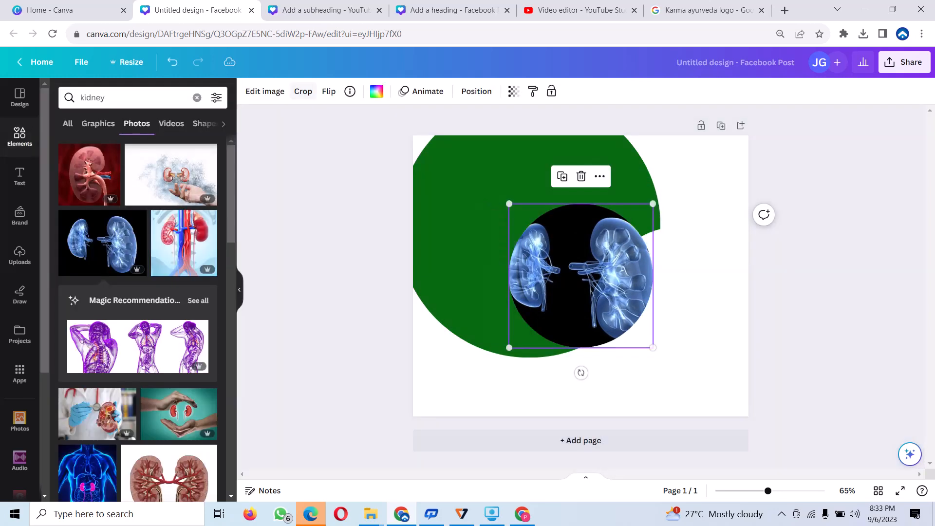
Move the kidney photo frame onto the white circle, leaving a white rim against the green circle.
left_click_drag(580, 276, 718, 301)
left_click(529, 227)
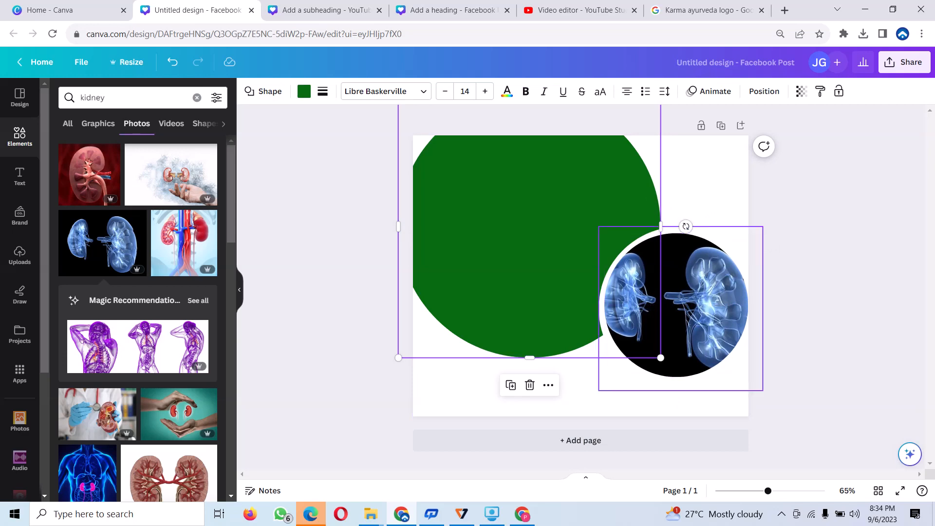
Duplicate the white circle, then move and slightly enlarge the copy over the green circle's upper left as a white cutout.
left_click(729, 369)
left_click(667, 205)
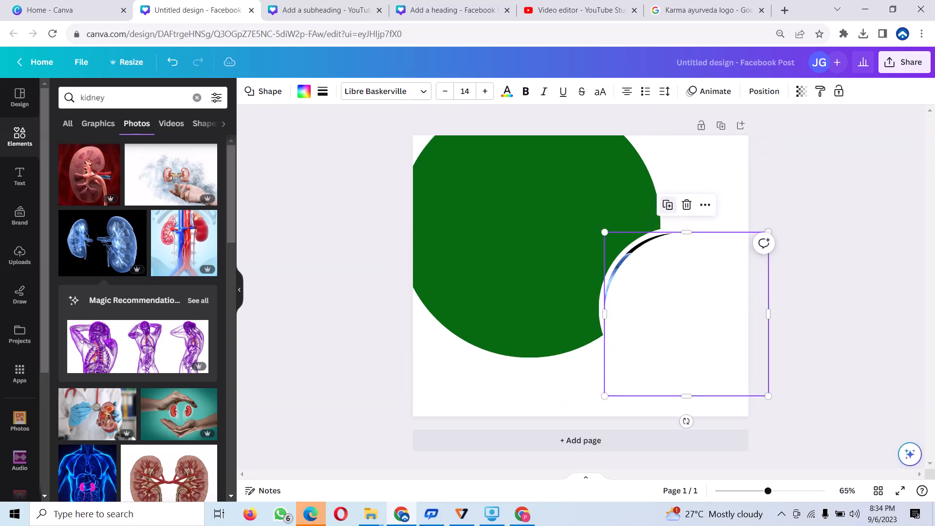
left_click_drag(667, 288, 476, 109)
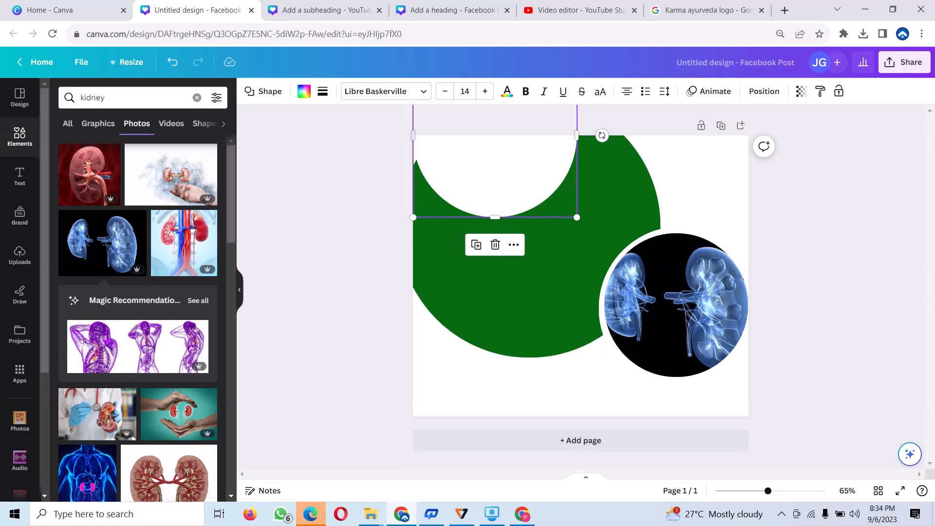
left_click_drag(413, 136, 403, 135)
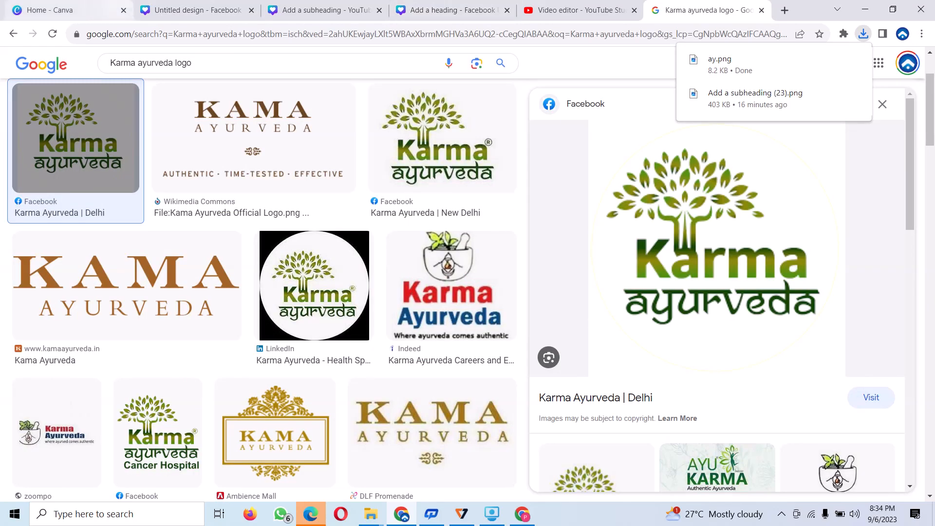
Return to the untitled Facebook Post design and upload the downloaded logo file ay.png.
left_click(198, 10)
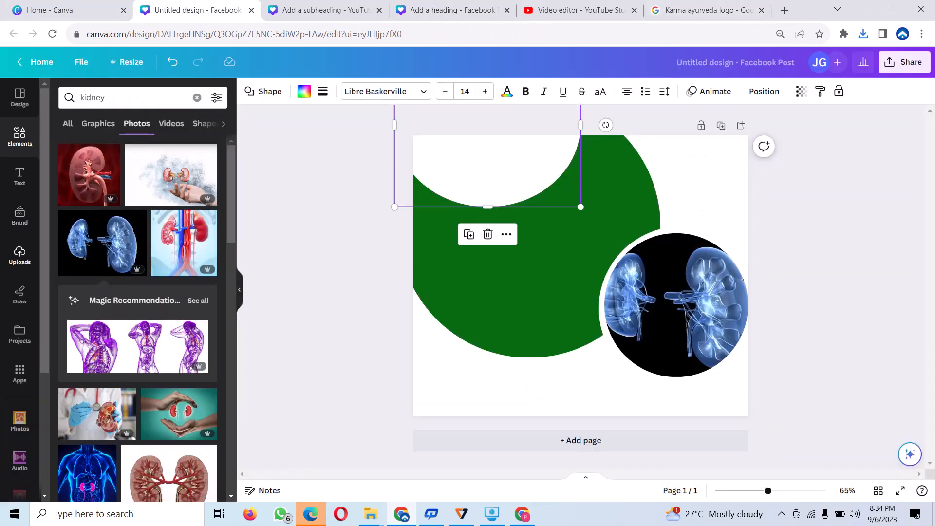
left_click(19, 254)
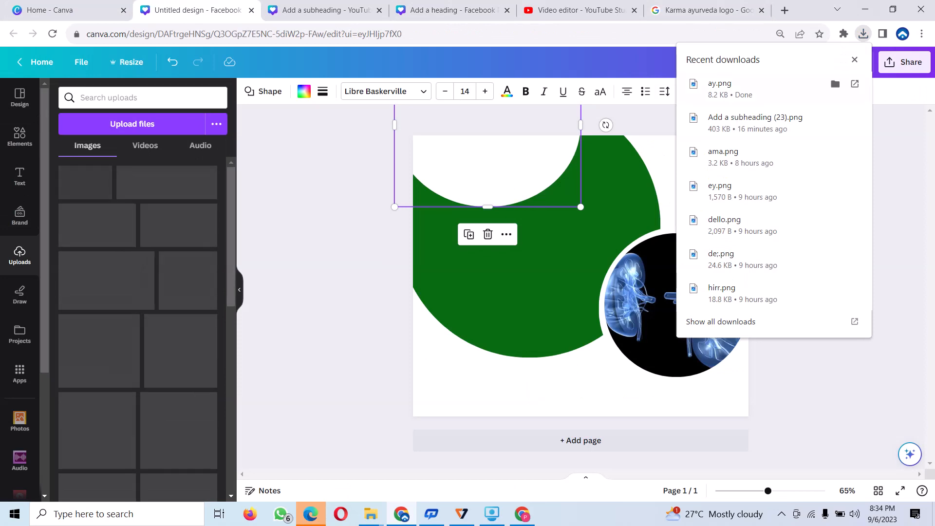
left_click_drag(720, 89, 112, 176)
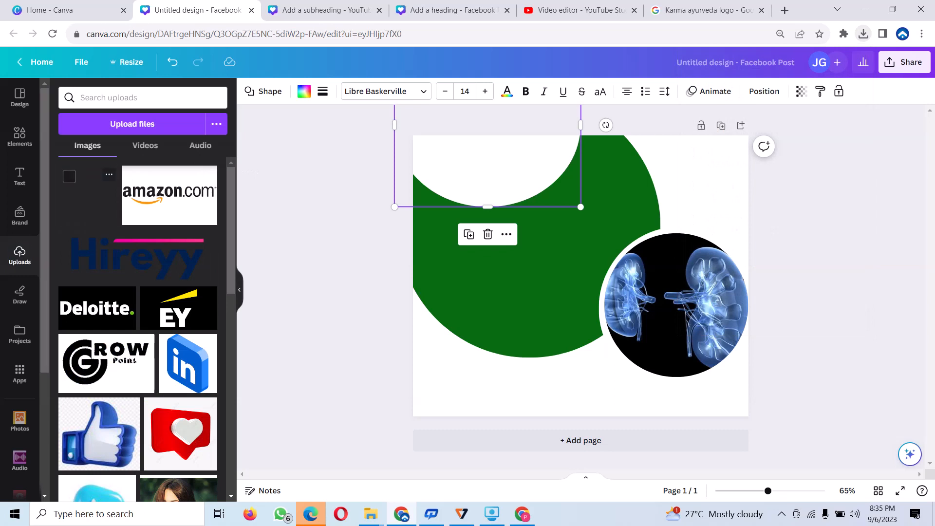
Add the Karma Ayurveda logo to the page, shrink it to about a sixth of the page width, and place it in the upper-left white cutout.
left_click(89, 195)
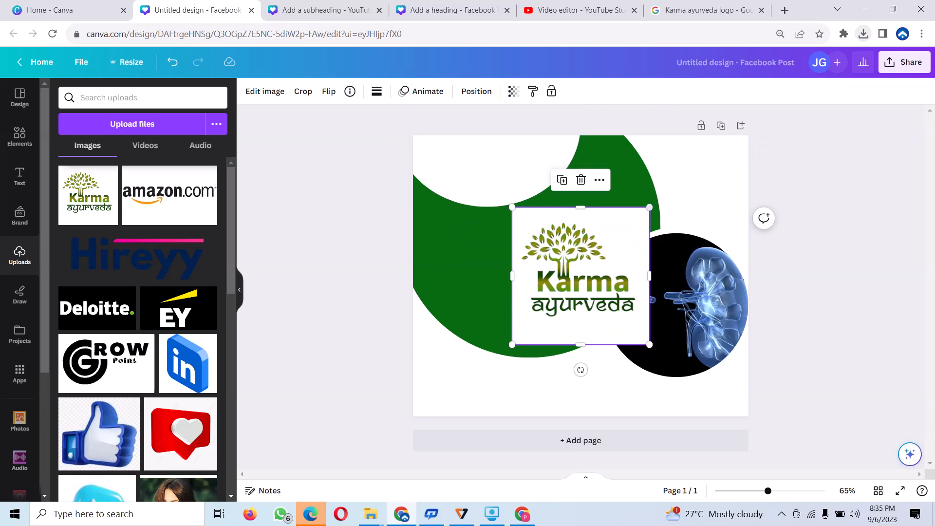
left_click_drag(649, 208, 576, 280)
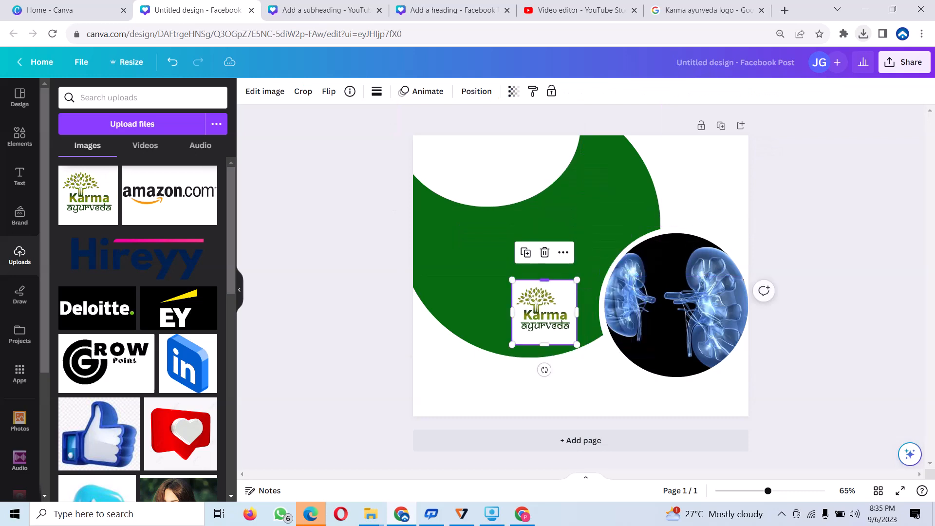
left_click_drag(544, 312, 478, 174)
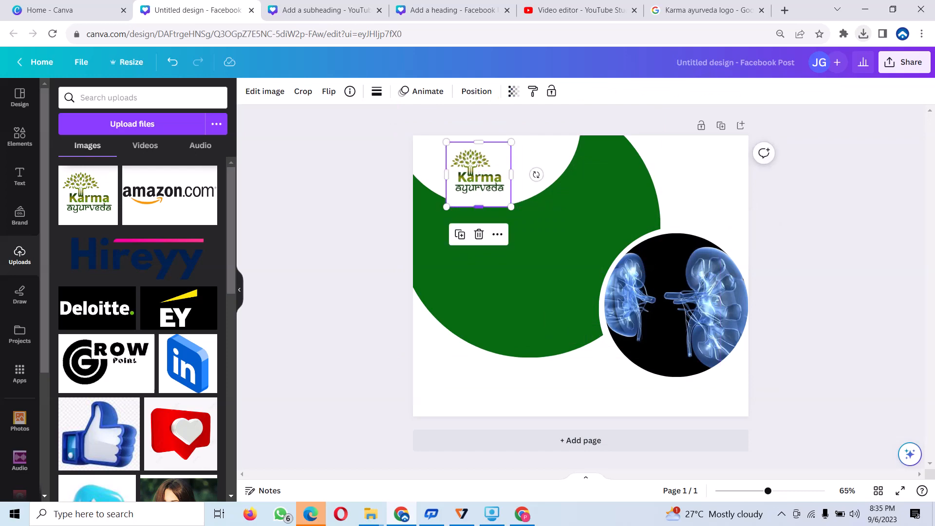
left_click_drag(479, 206, 470, 173)
Add a subheading just below the logo on the green circle reading "Discover Natural relief From".
left_click(19, 176)
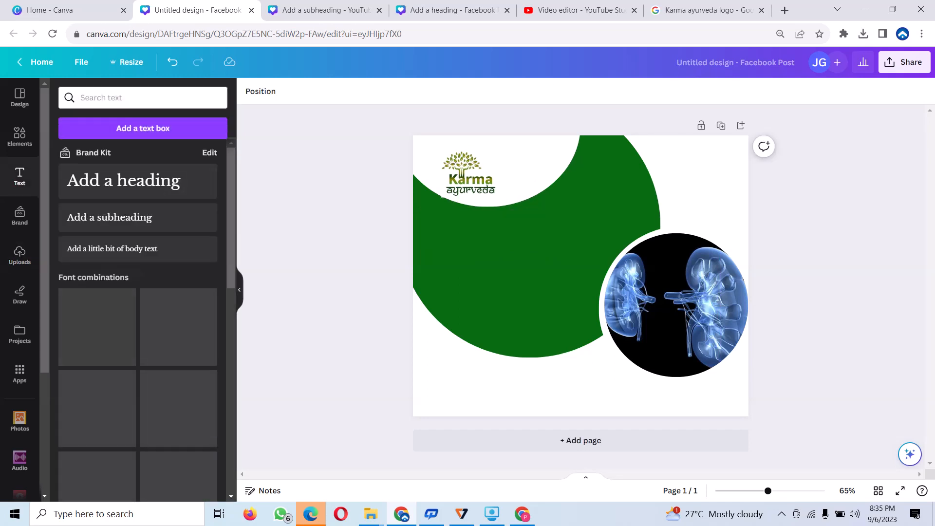
left_click(137, 217)
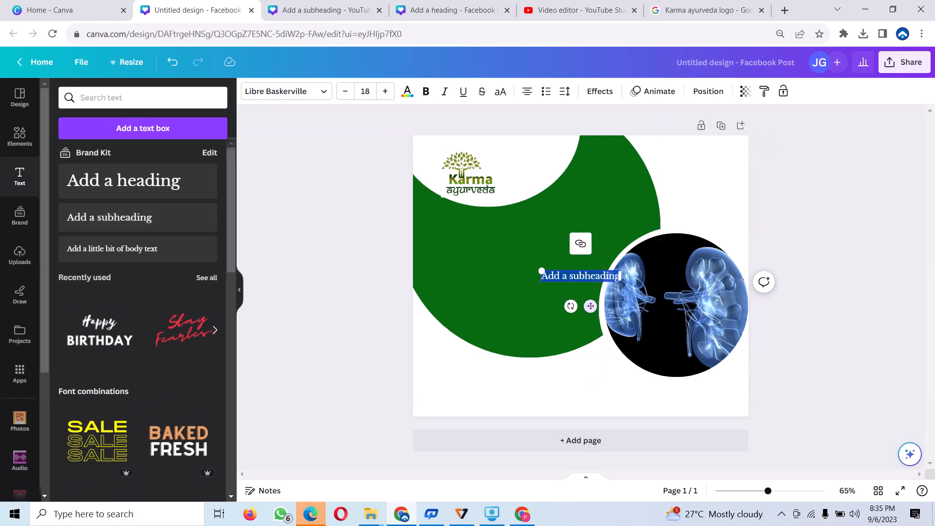
left_click_drag(590, 306, 480, 211)
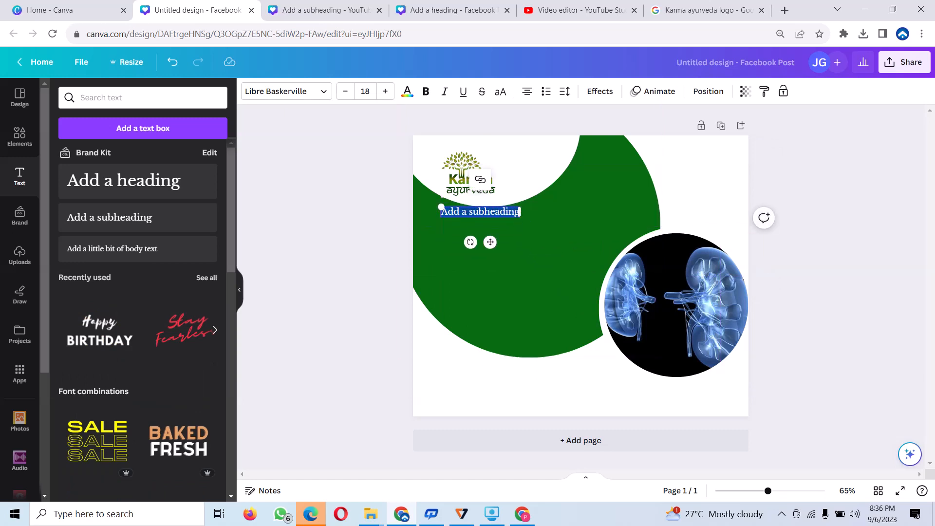
type("Discover Natural relief From")
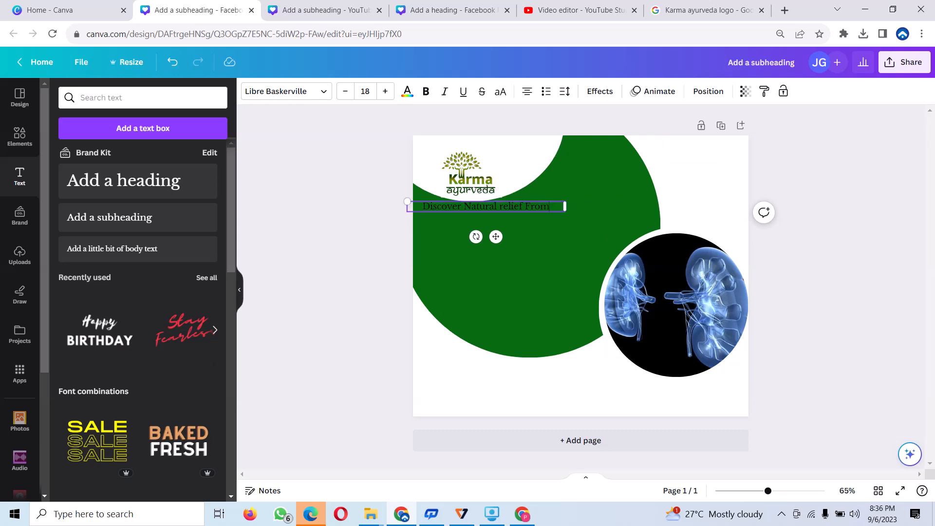
Restyle the "Discover Natural relief From" line in white League Spartan and shift it slightly right.
left_click_drag(550, 206, 419, 206)
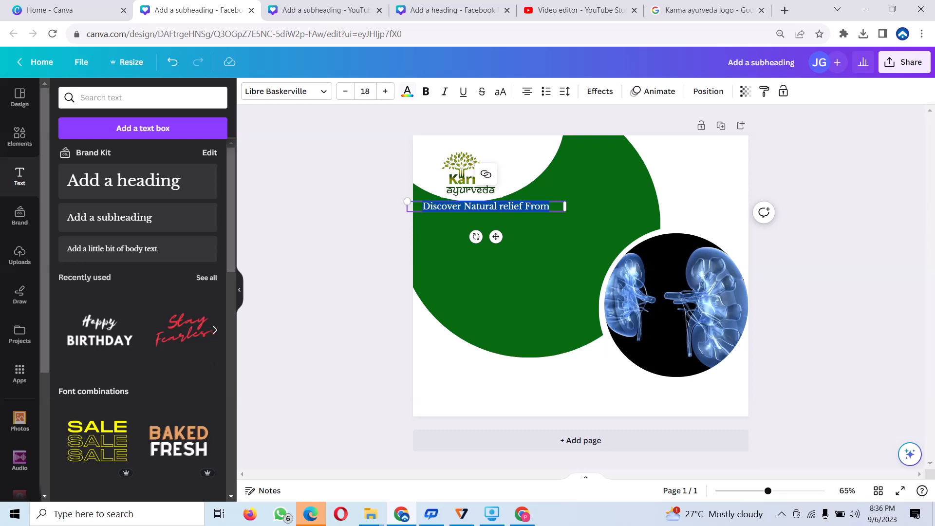
left_click(407, 91)
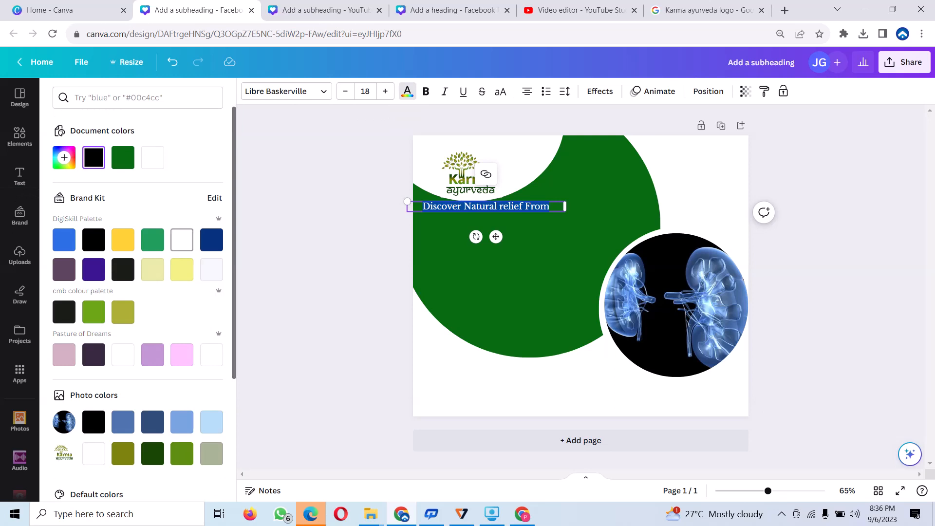
left_click(182, 239)
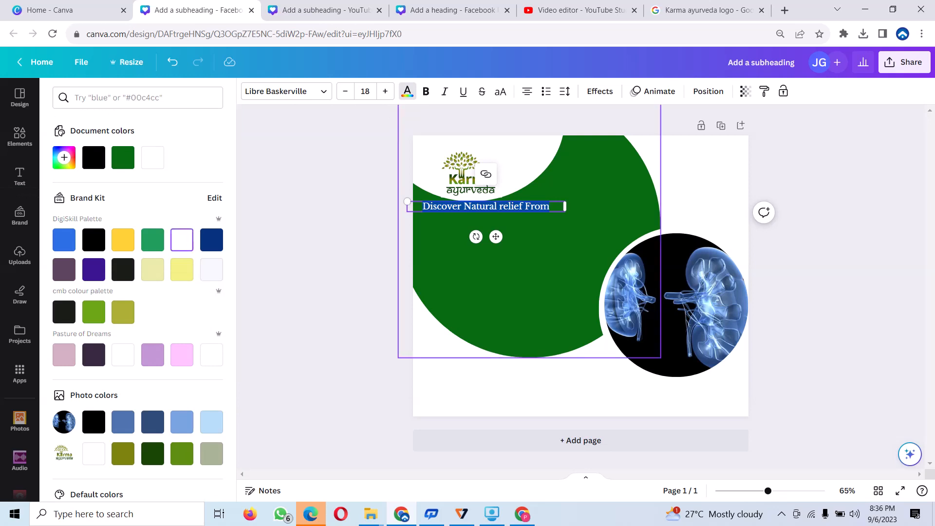
left_click(491, 254)
left_click_drag(486, 206, 502, 207)
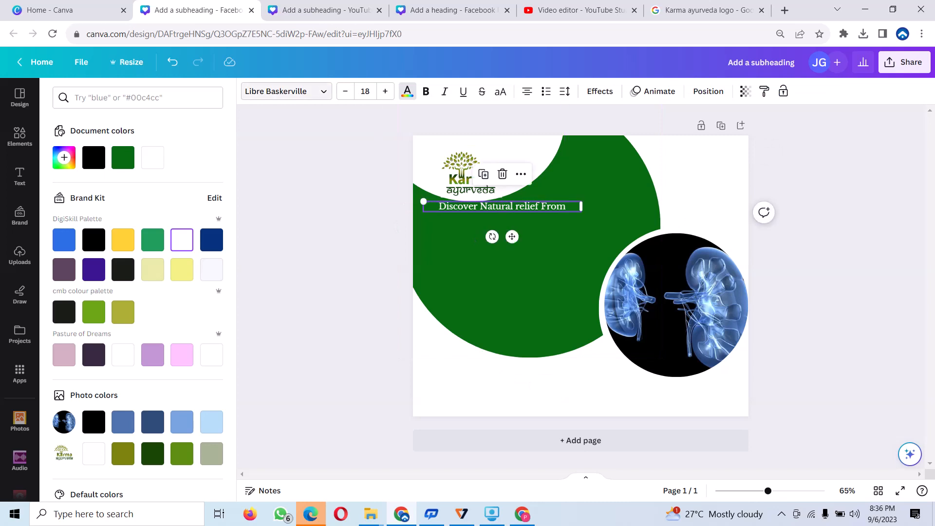
left_click(287, 91)
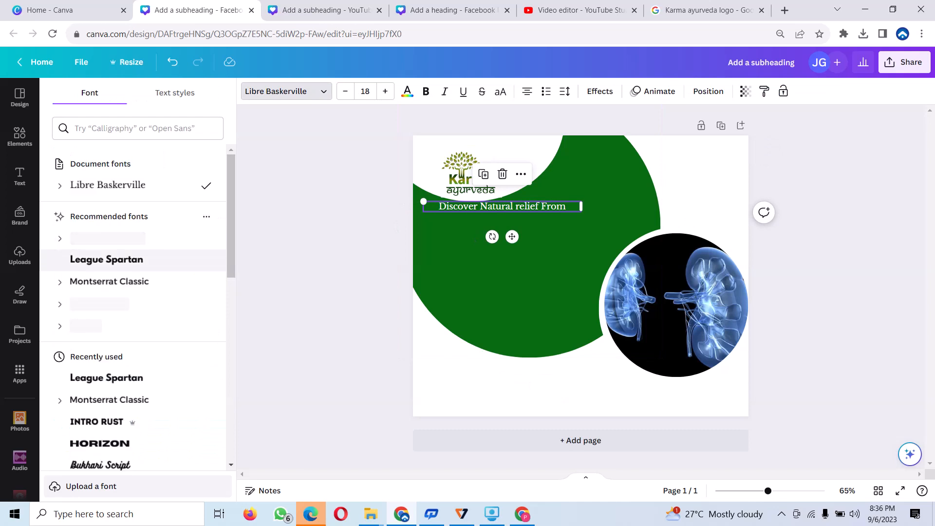
left_click(107, 259)
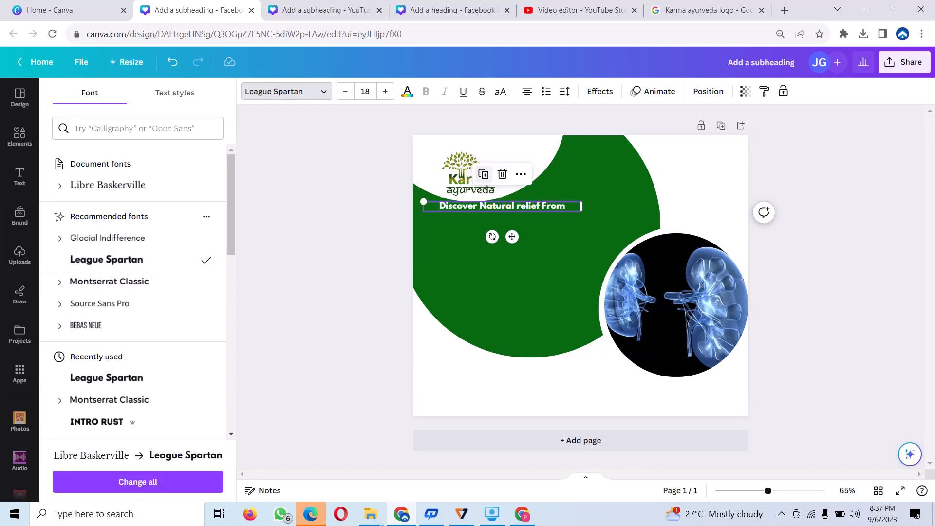
Duplicate the "Discover Natural relief From" line directly below itself and change the copy's text to "Chronic Kidney Diseses".
left_click(484, 174)
left_click_drag(508, 212, 500, 221)
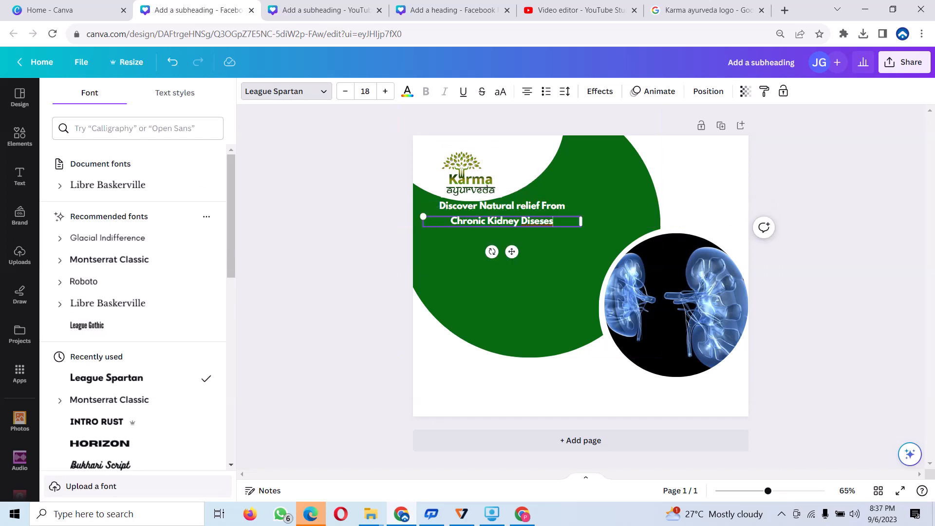
Recolor the "Chronic Kidney Diseses" text to the custom yellow-green #D8FF19.
left_click_drag(553, 222, 450, 221)
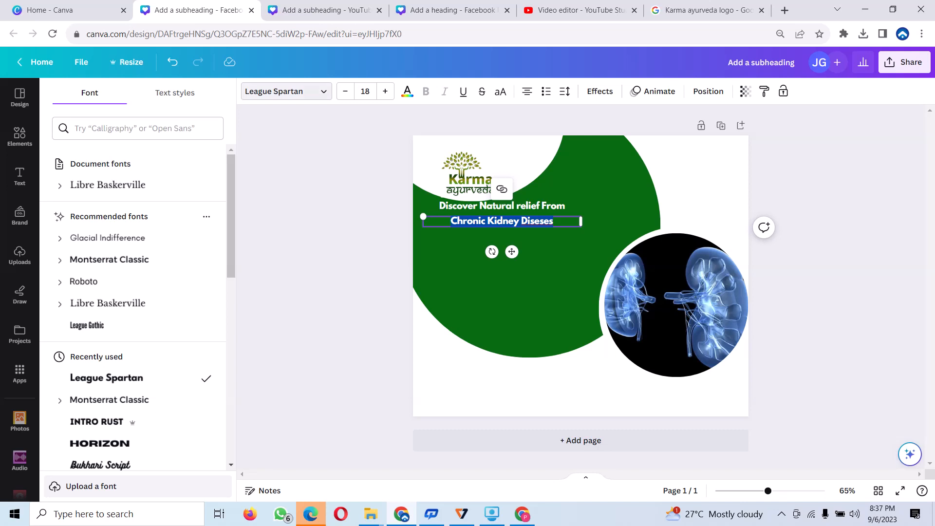
left_click(286, 91)
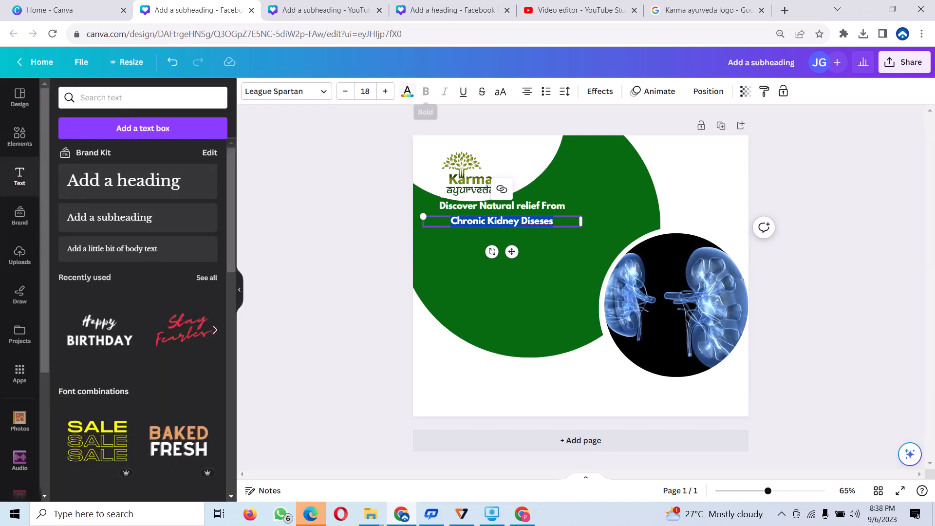
left_click(407, 91)
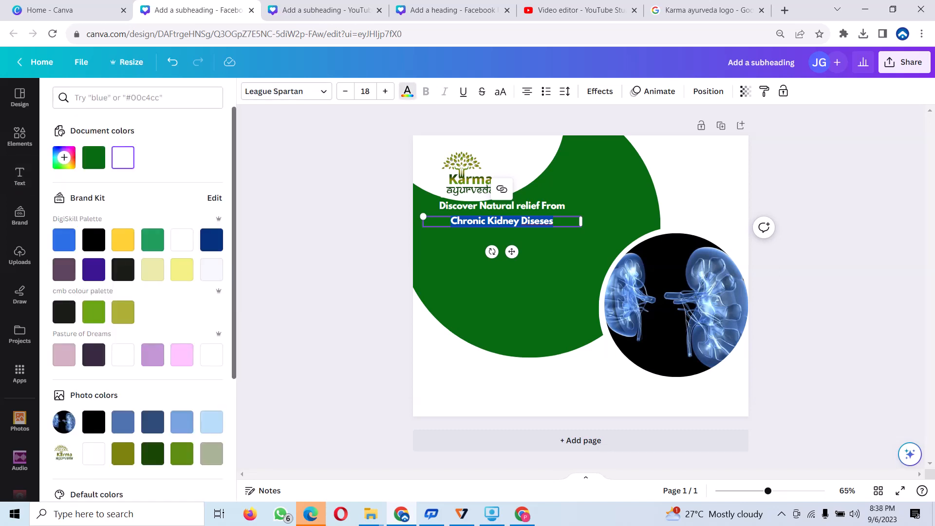
left_click(64, 157)
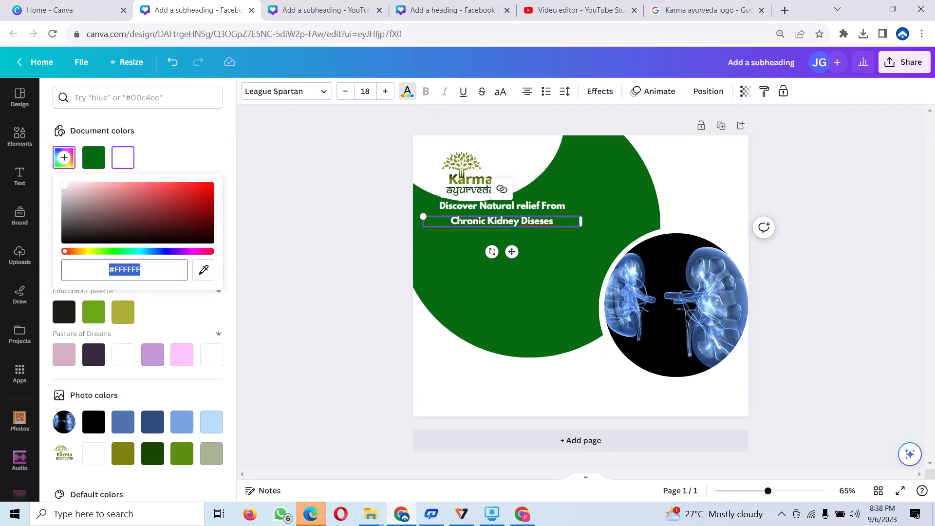
left_click(99, 251)
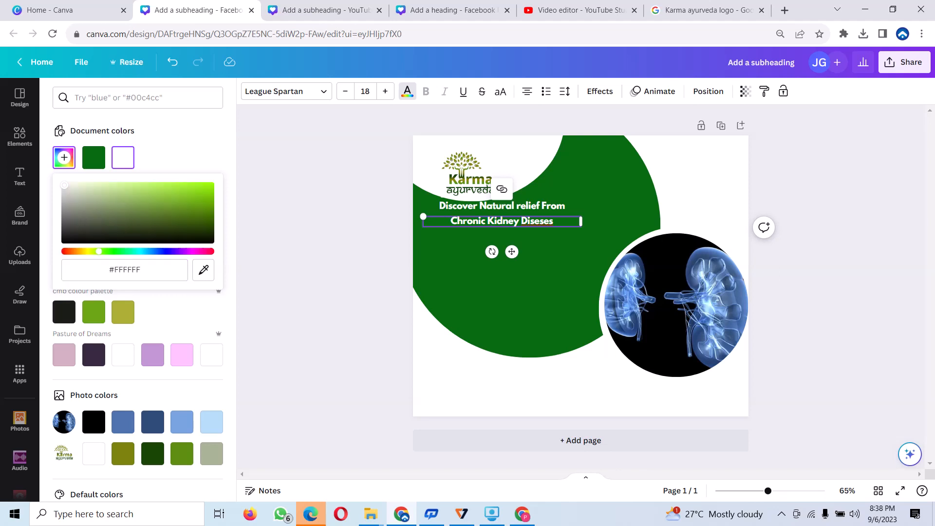
left_click_drag(99, 251, 75, 252)
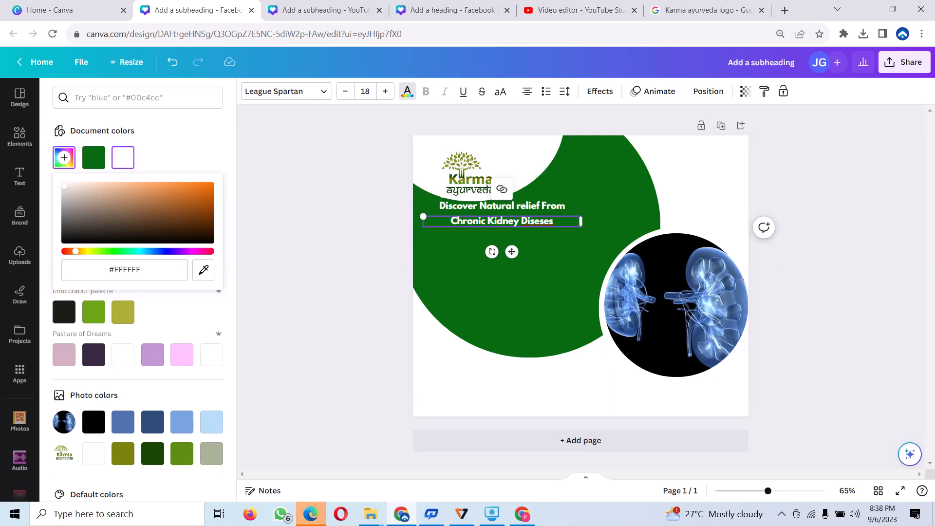
left_click(206, 189)
left_click_drag(206, 189, 205, 195)
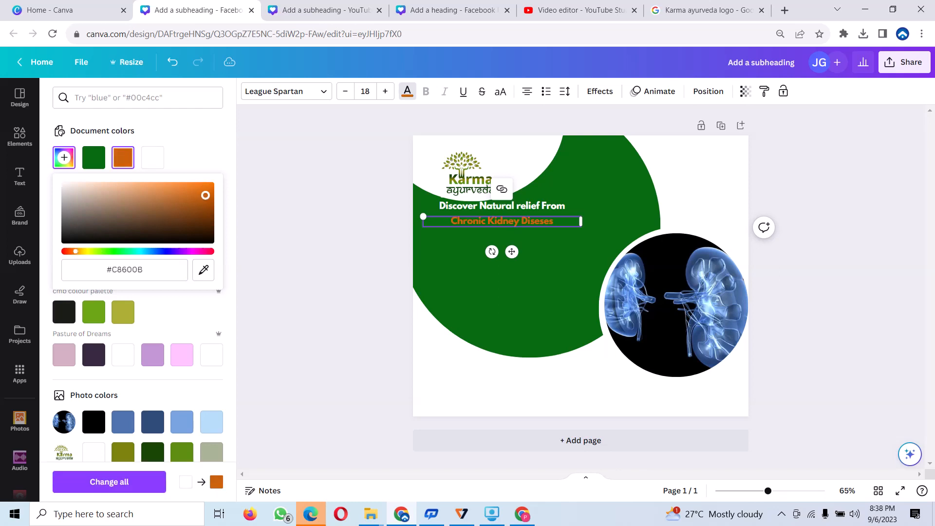
left_click_drag(76, 251, 100, 251)
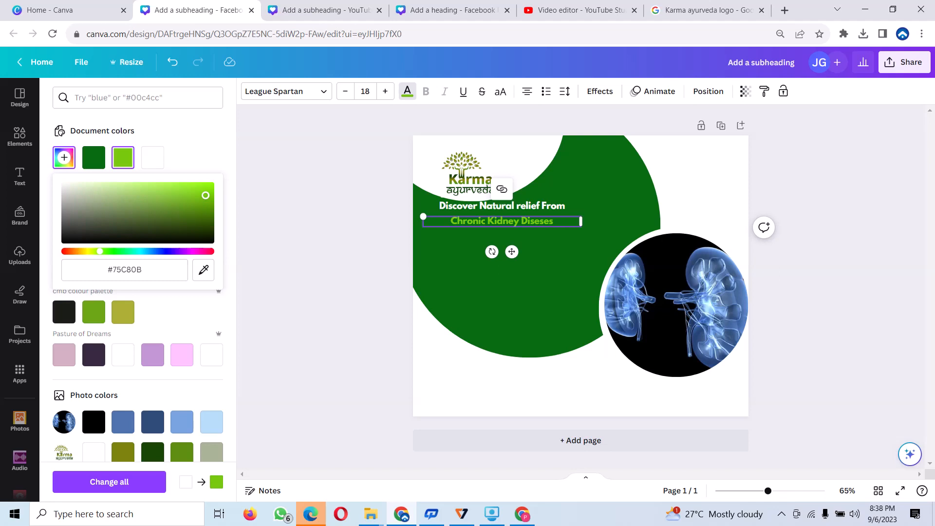
left_click_drag(100, 251, 93, 252)
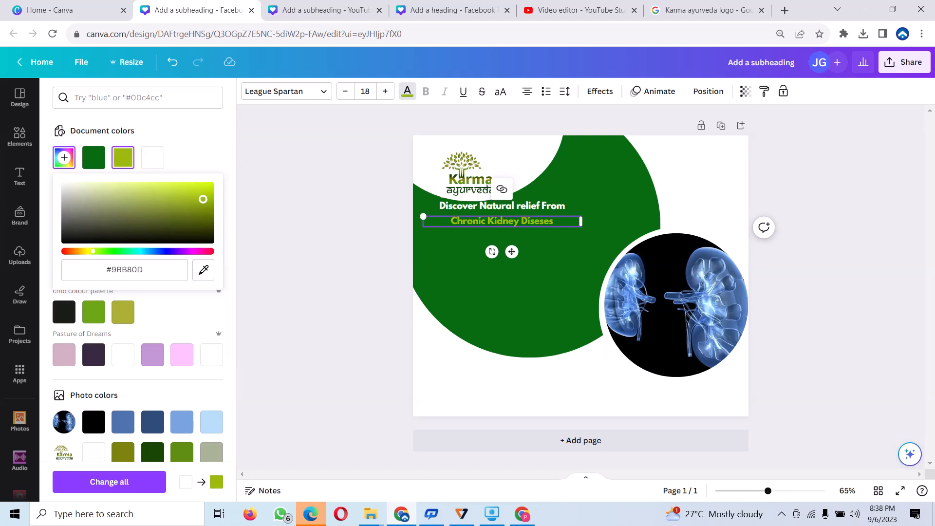
left_click_drag(206, 195, 200, 185)
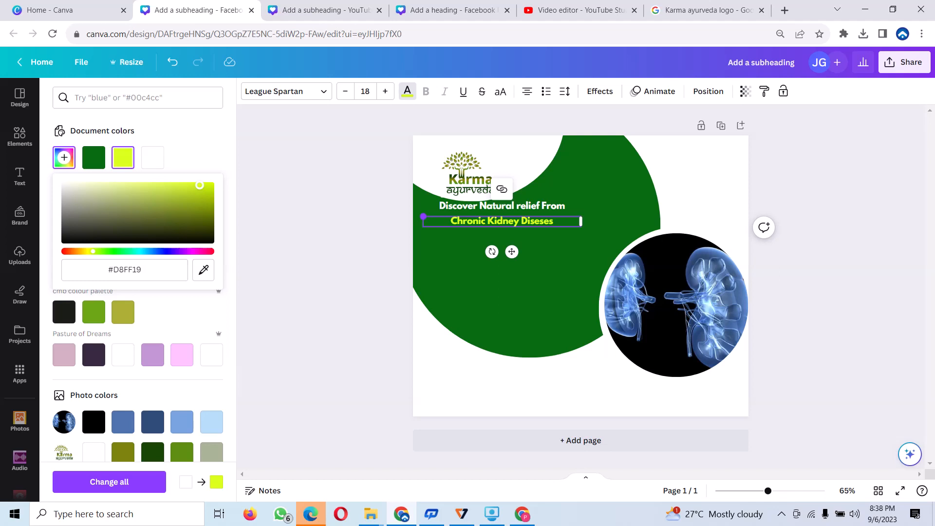
Enlarge the "Chronic Kidney Diseses" line to font size 25.5 and realign it beneath the first text line.
left_click_drag(423, 216, 360, 211)
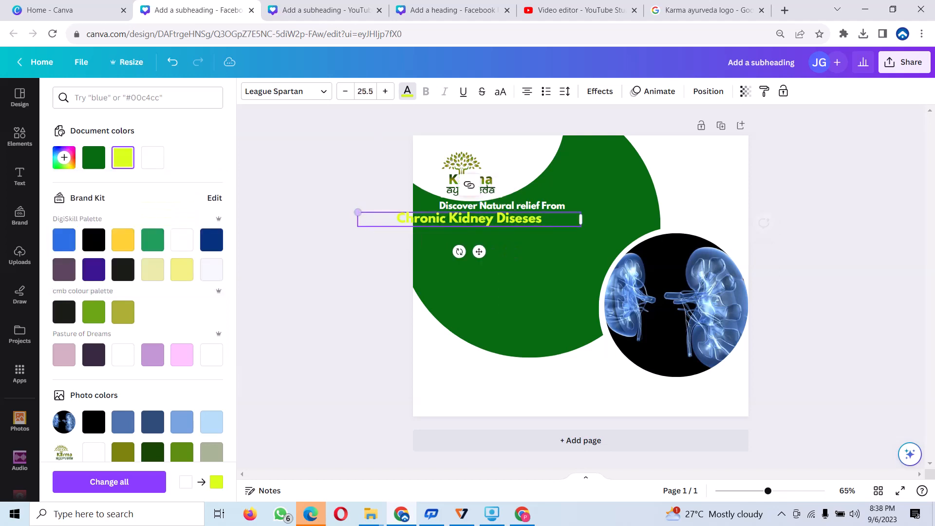
left_click_drag(478, 251, 518, 252)
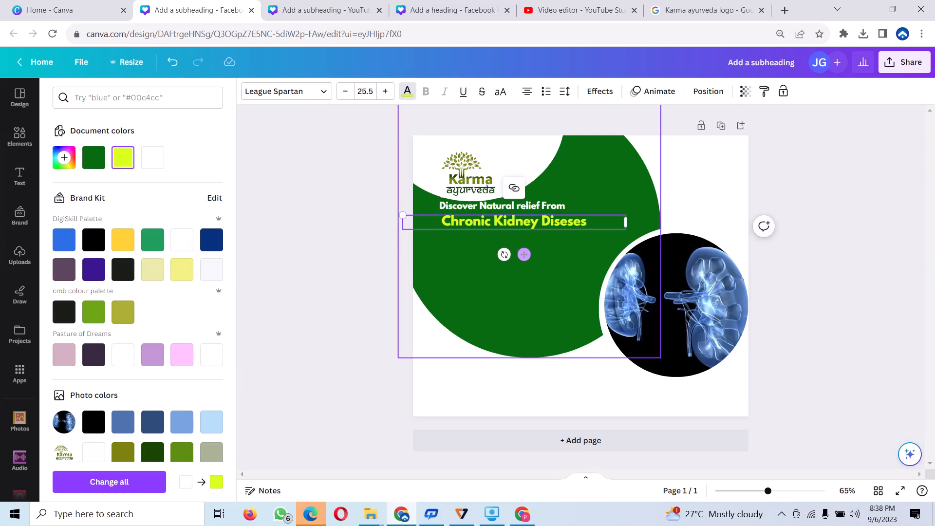
left_click(524, 255)
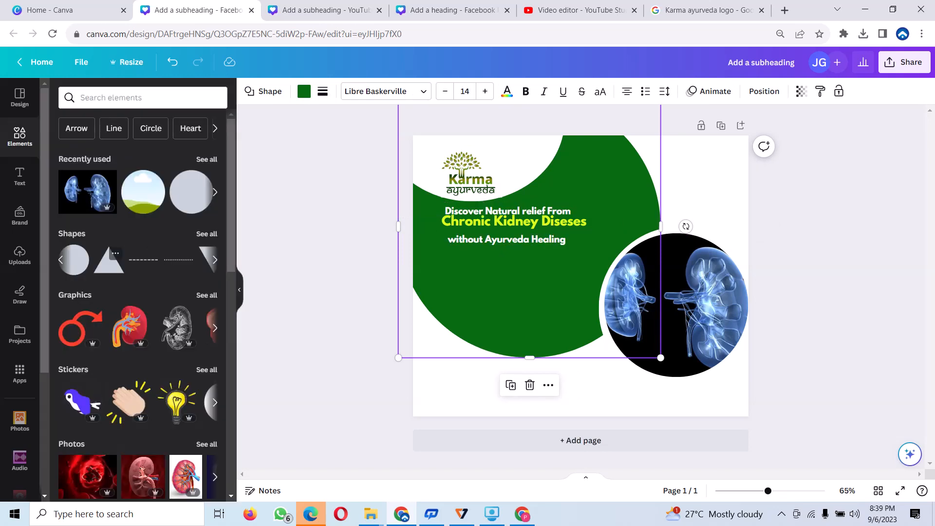
Add a triangle shape, shrink it to a tiny bullet, and fill it with yellow-green #d8ff19.
left_click(108, 259)
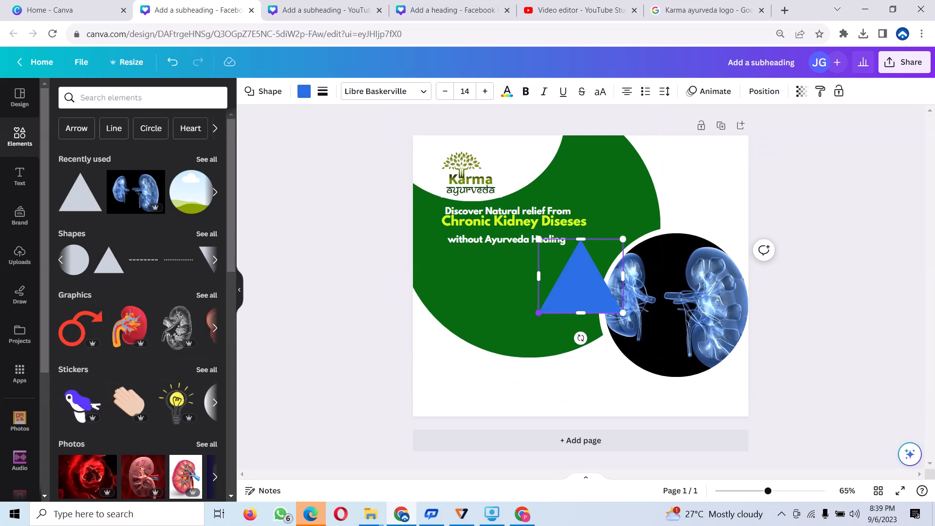
left_click_drag(539, 312, 616, 245)
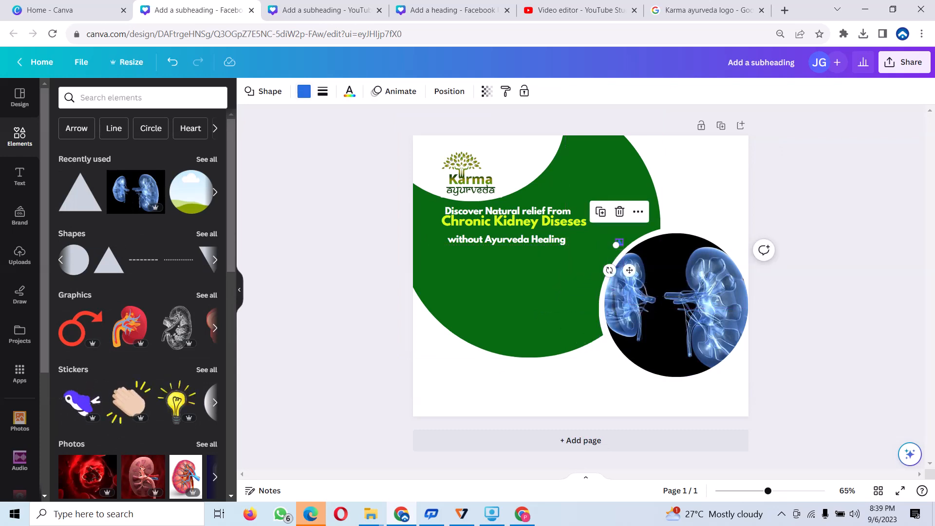
left_click(303, 91)
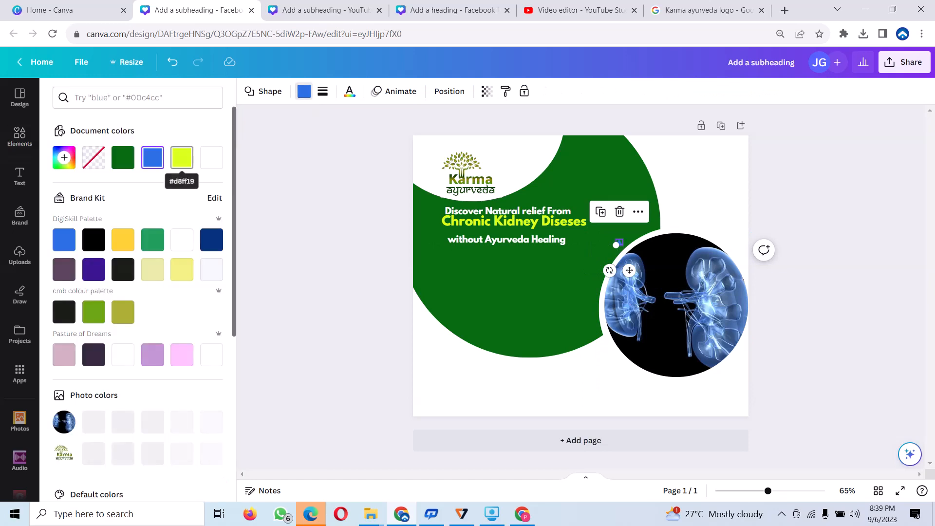
left_click(181, 157)
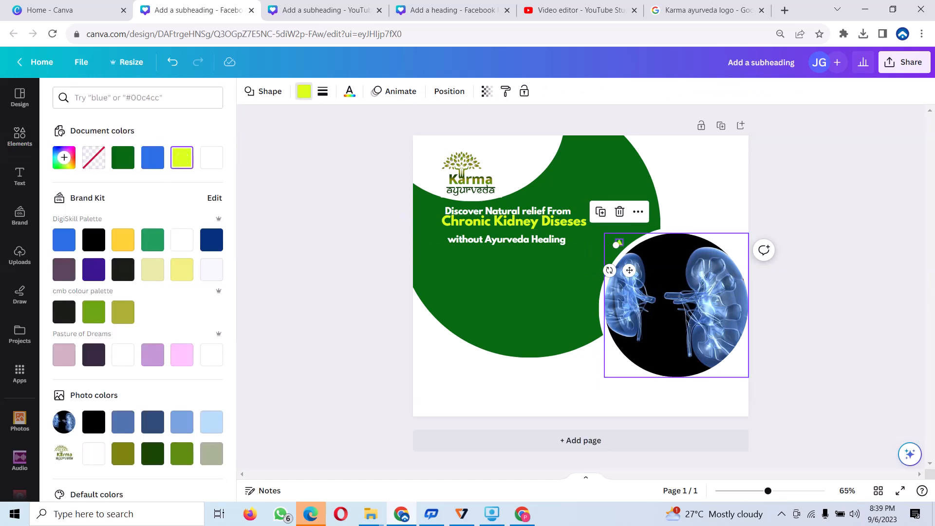
Move the small triangle below the left end of the "without Ayurveda Healing" line as a bullet marker.
left_click_drag(615, 245, 621, 271)
left_click(619, 242)
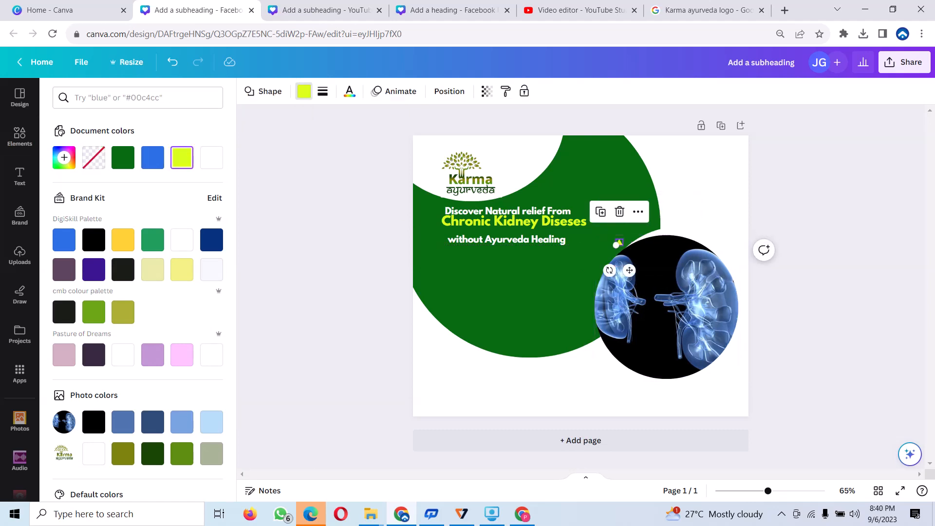
left_click_drag(619, 242, 451, 276)
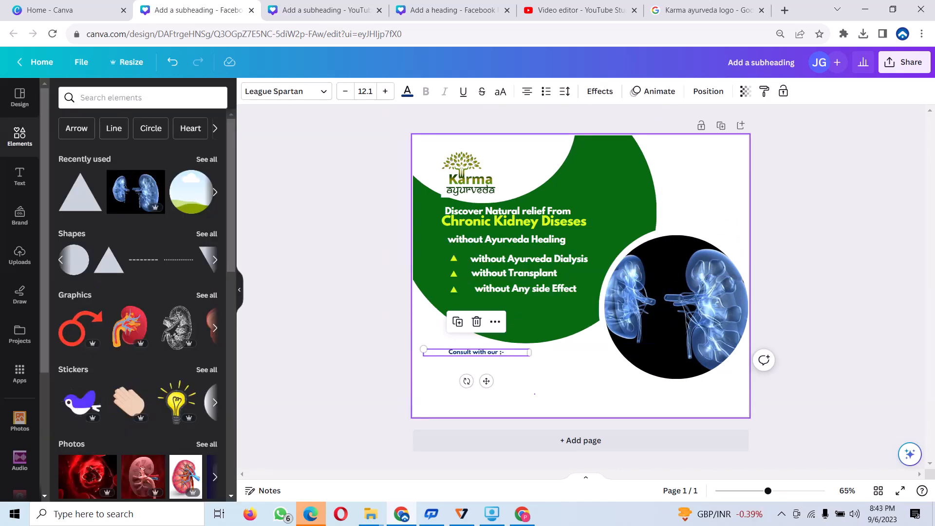
Duplicate the "Consult with our ;-" line, enlarge the copy to font size 14.5, and place it just below the original.
key("Escape")
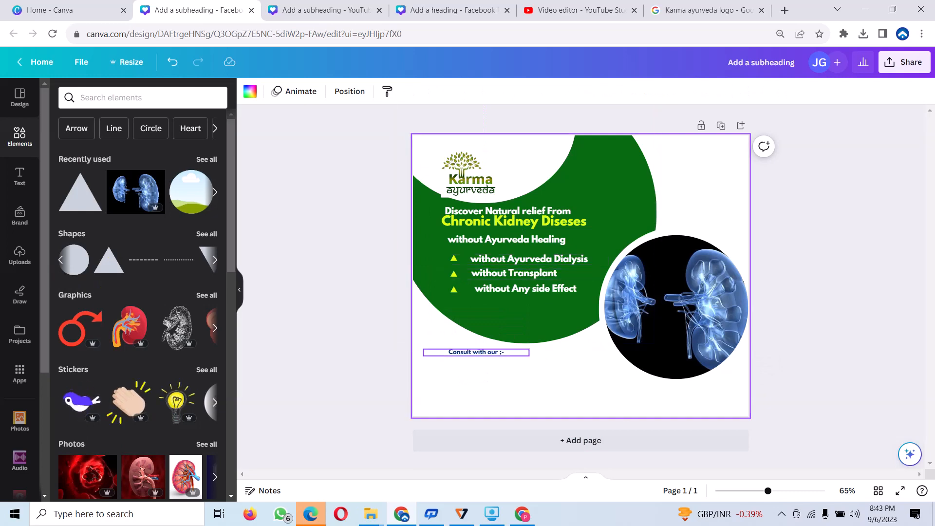
left_click(476, 352)
left_click(463, 327)
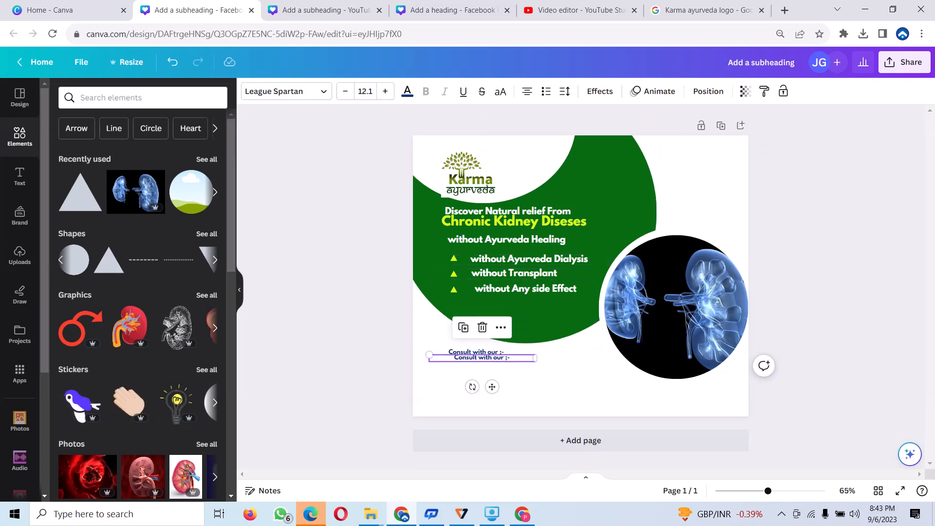
left_click_drag(482, 357, 483, 378)
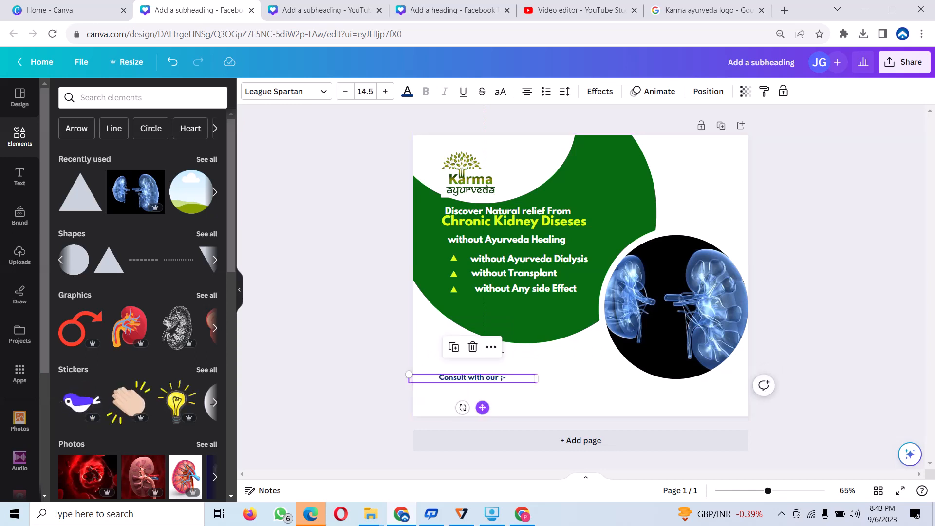
left_click_drag(430, 375, 412, 374)
left_click_drag(477, 378, 487, 367)
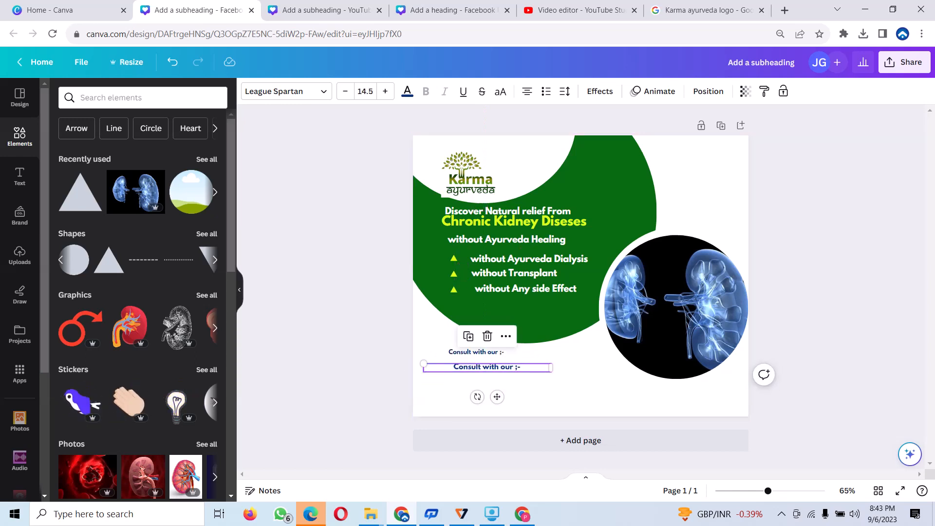
Replace the text of the enlarged "Consult with our ;-" copy with wording that begins "Kidney Spe".
double_click(488, 368)
key("BackSpace")
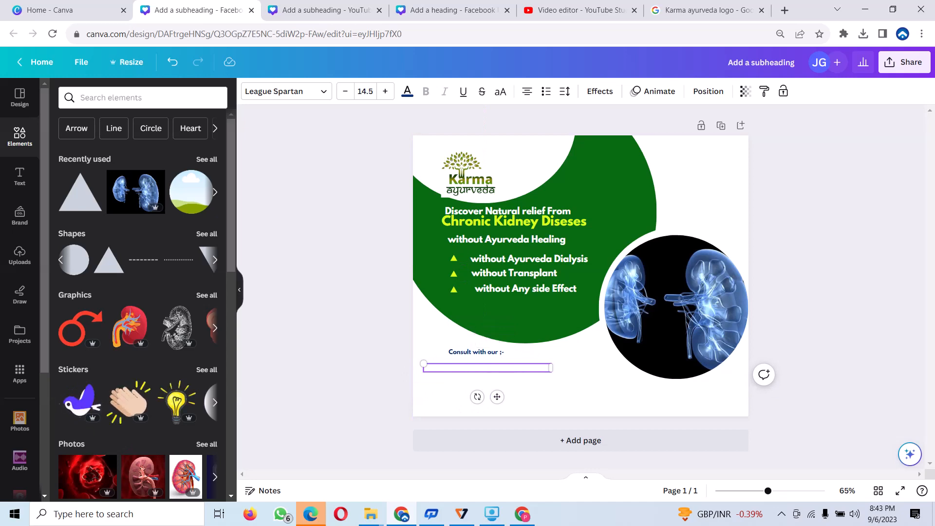
type("Kidn")
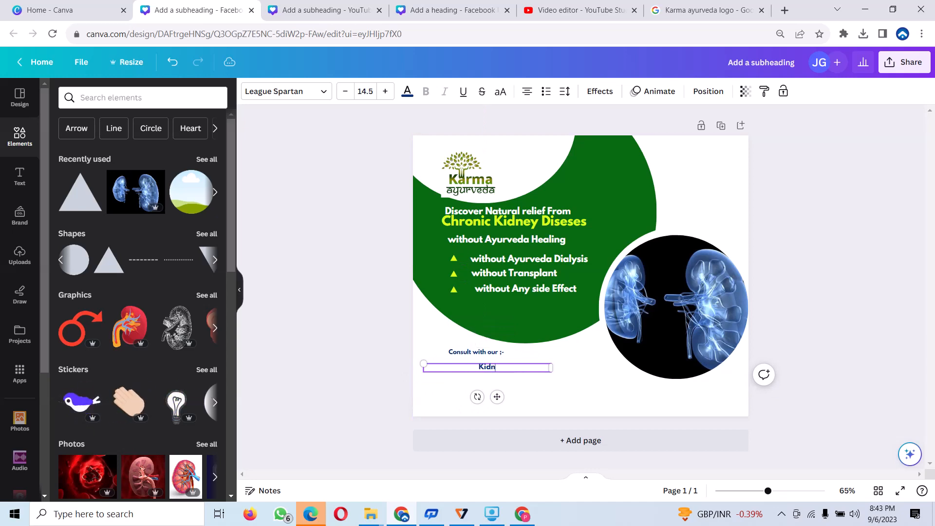
type("ey ")
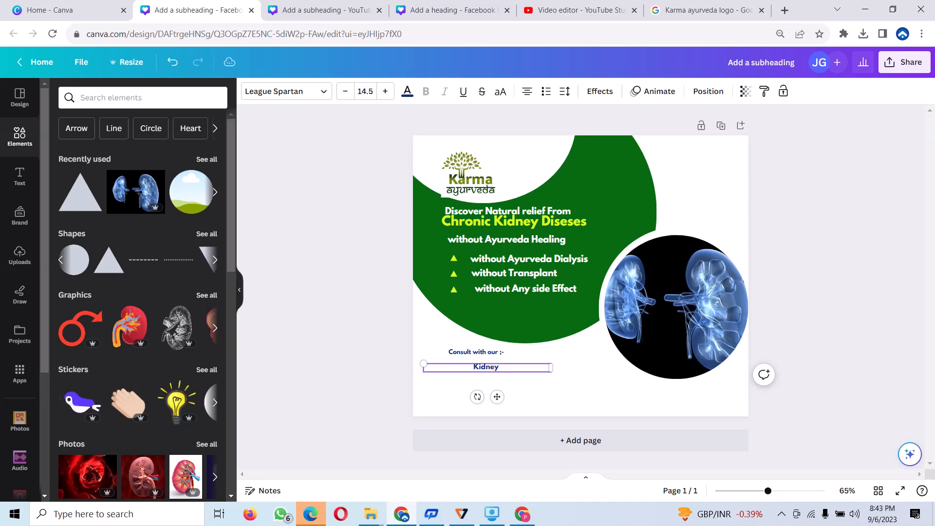
type("Spec")
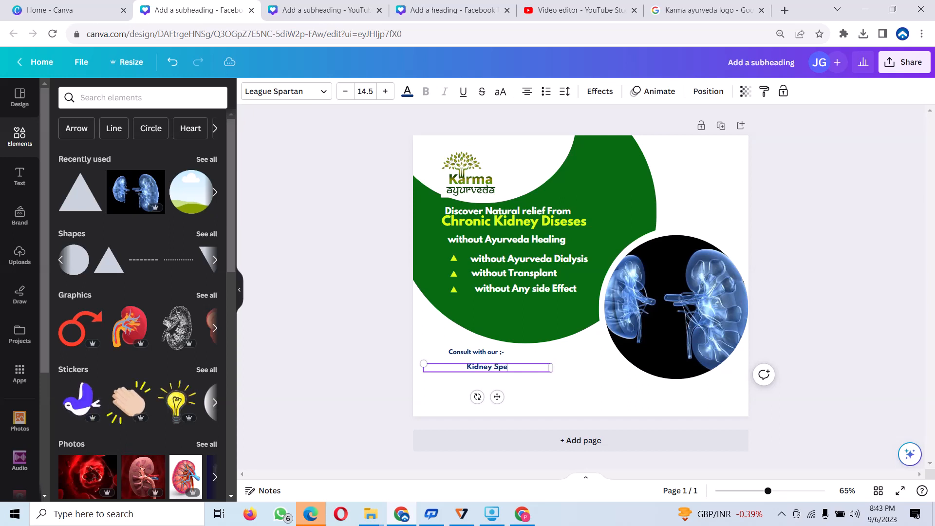